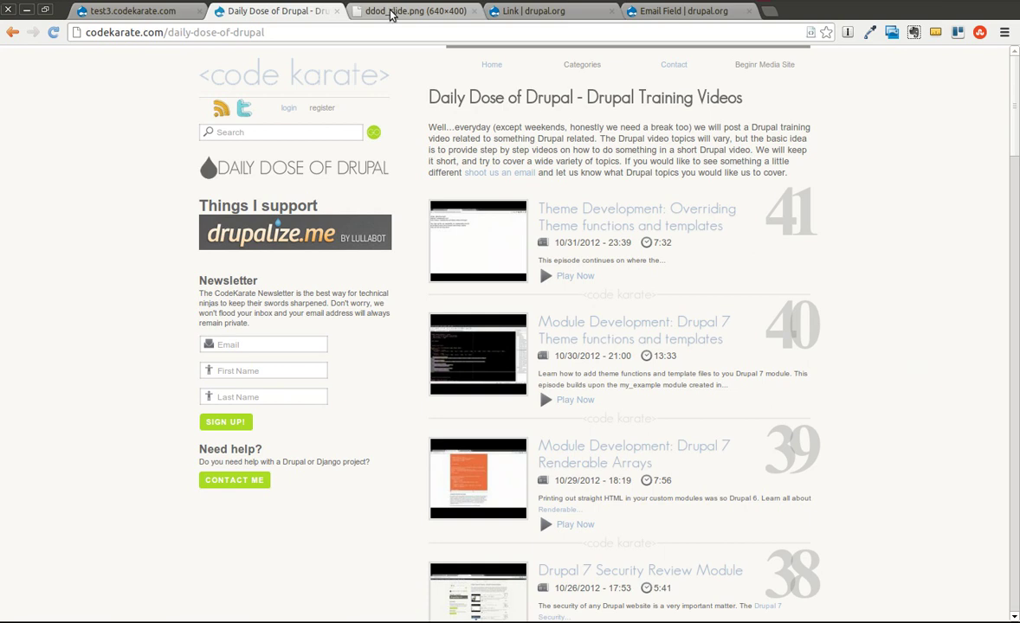
Step: View the ddod_slide.png slide, then the Link module project page on drupal.org
click(391, 11)
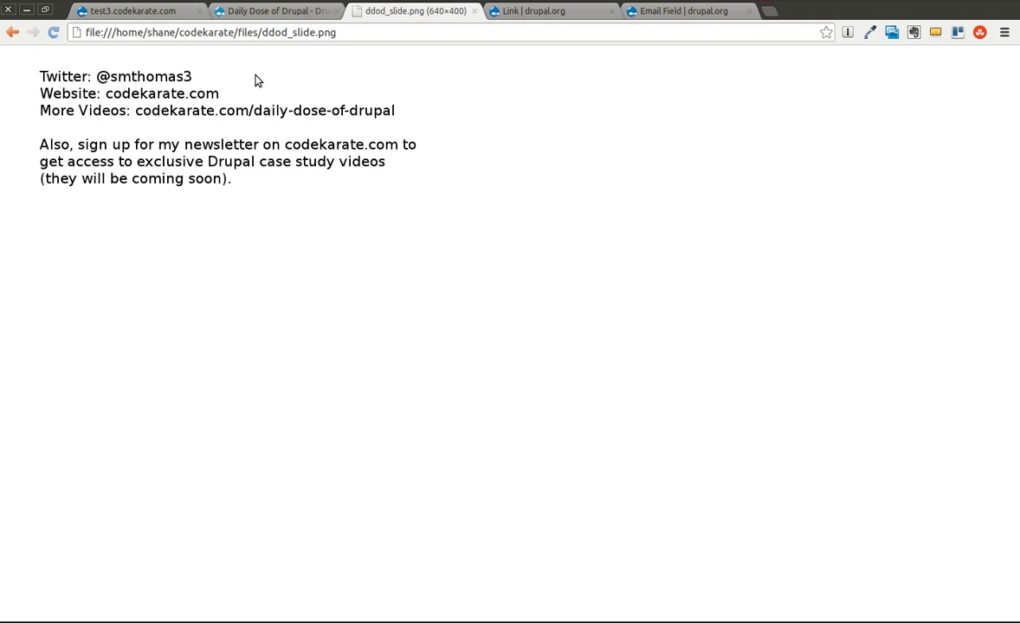
click(559, 15)
click(655, 11)
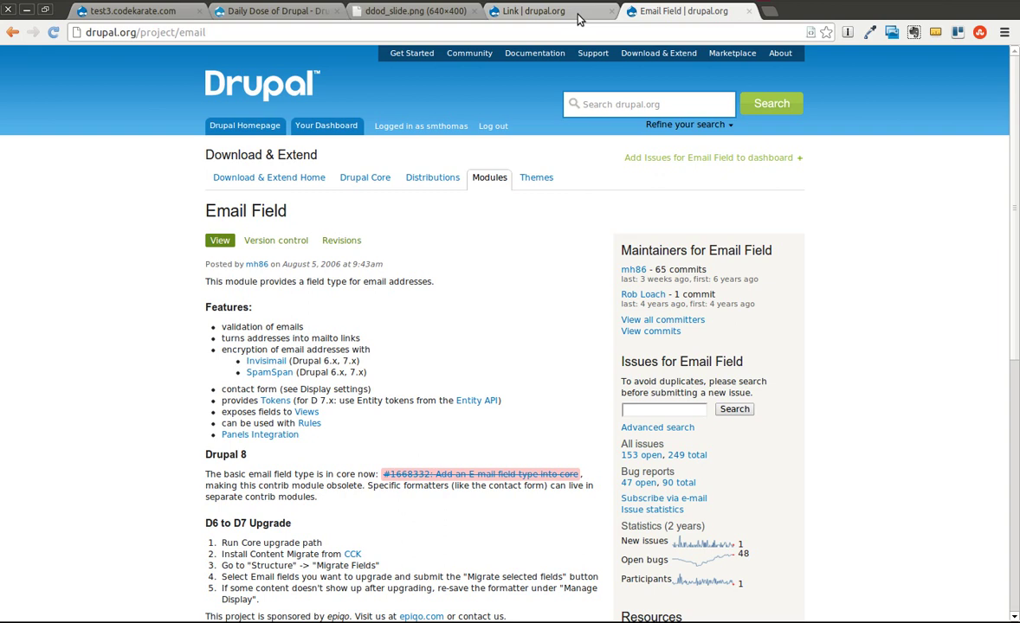
click(577, 17)
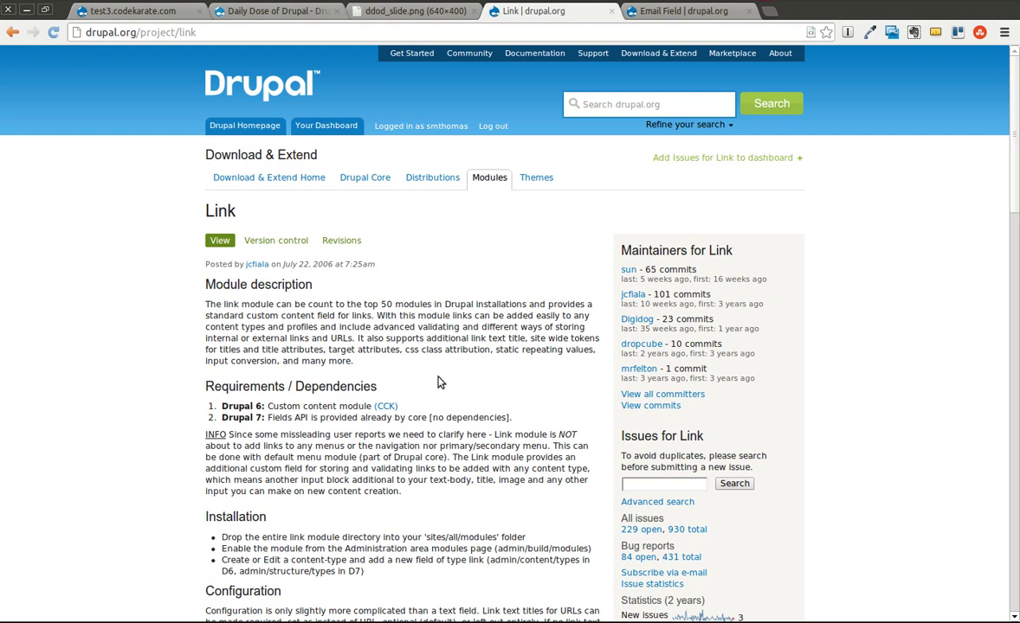
scroll(437, 382, down, 5)
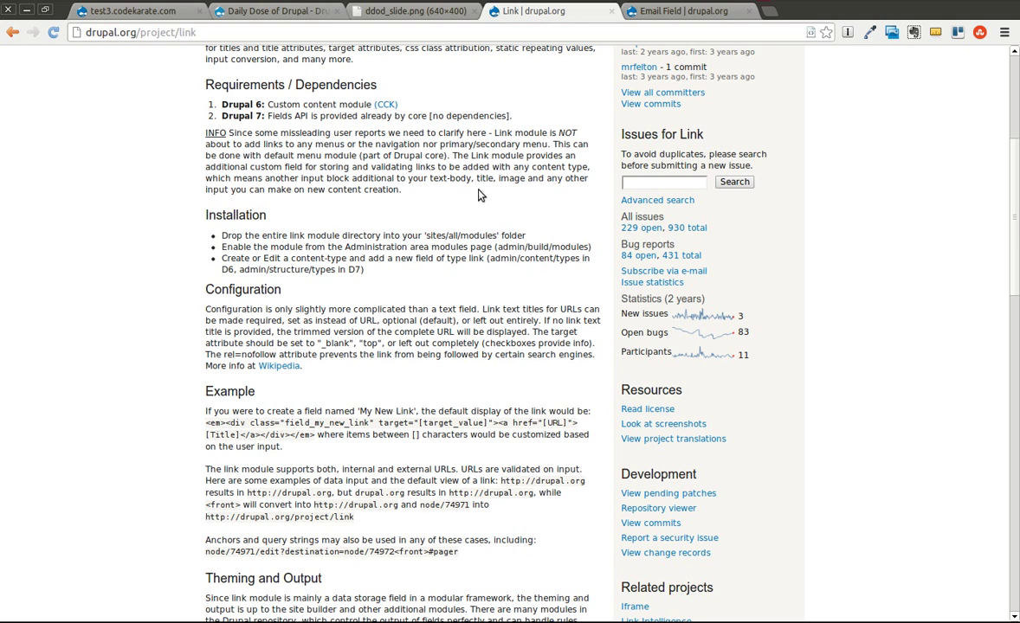
click(666, 16)
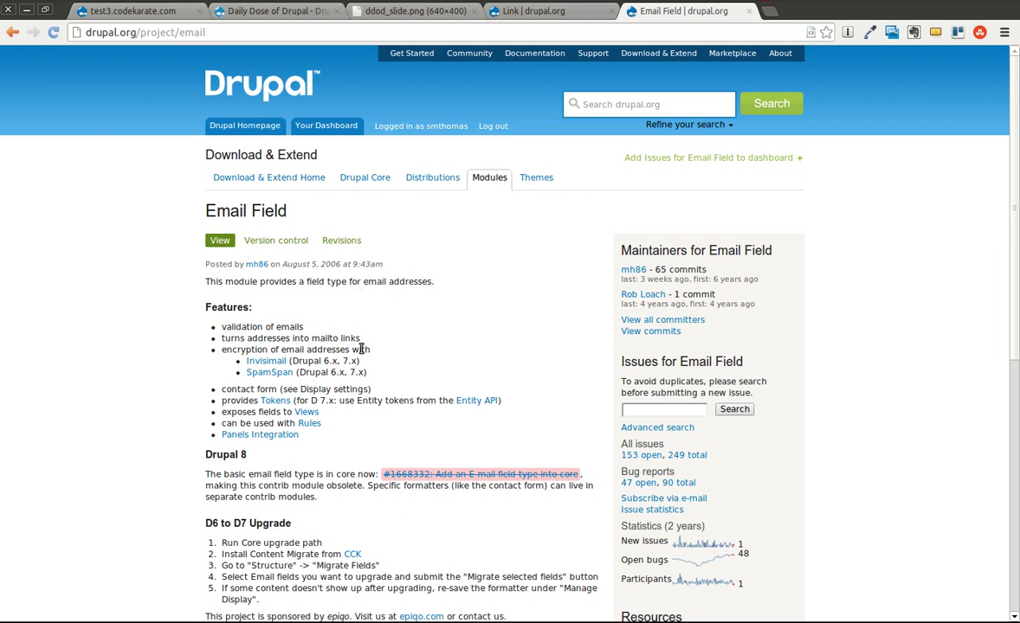
drag(221, 338, 402, 344)
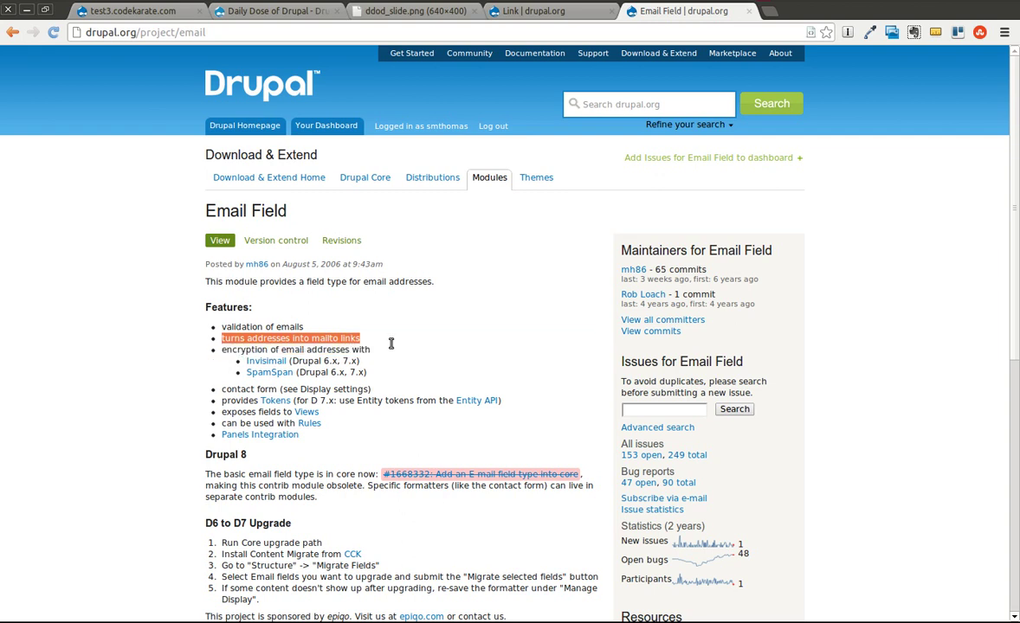
click(424, 364)
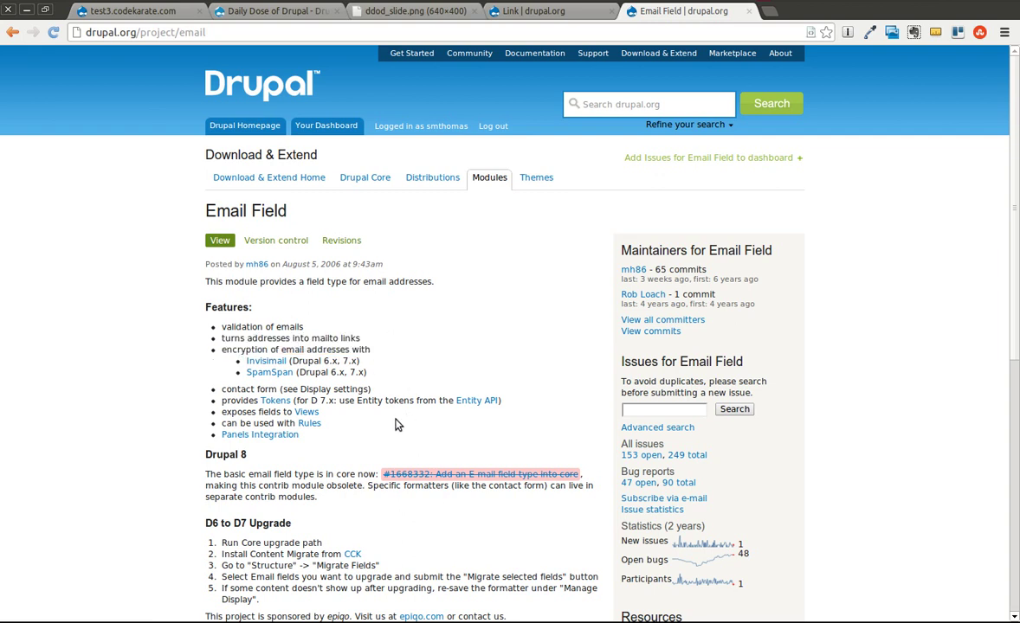
Step: Clear the terminal and download the email and link modules with drush dl
click(163, 15)
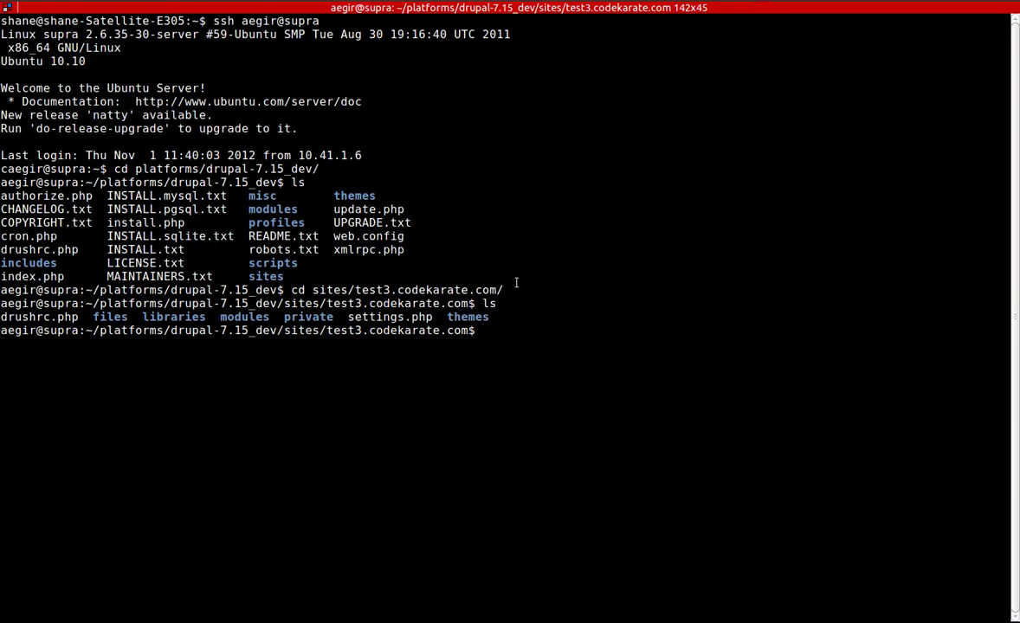
text(clear)
key(Return)
text(c)
key(BackSpace)
text(drush dl )
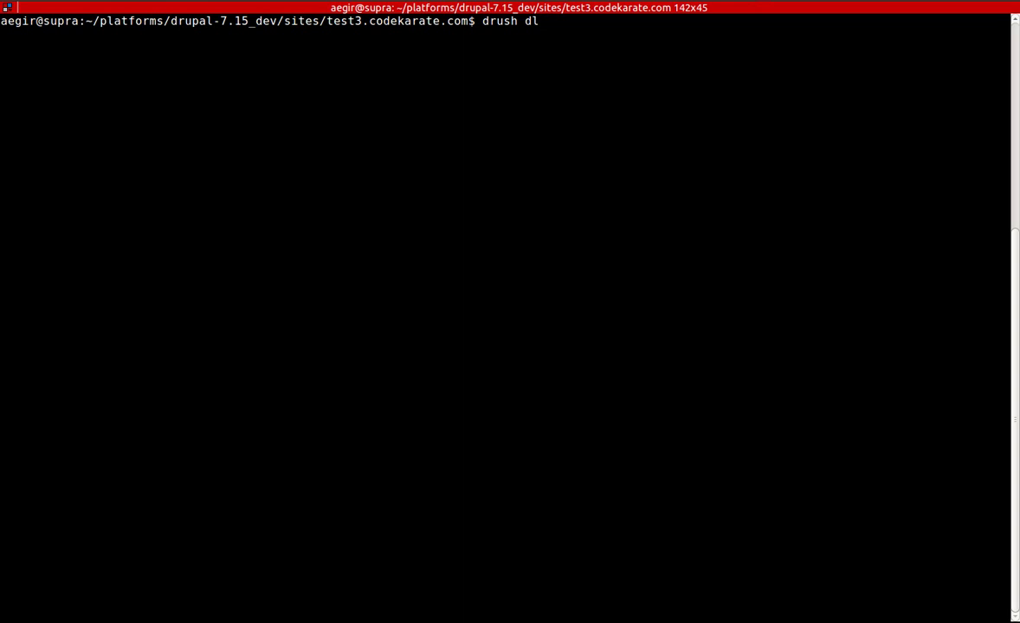
text(email link)
key(Return)
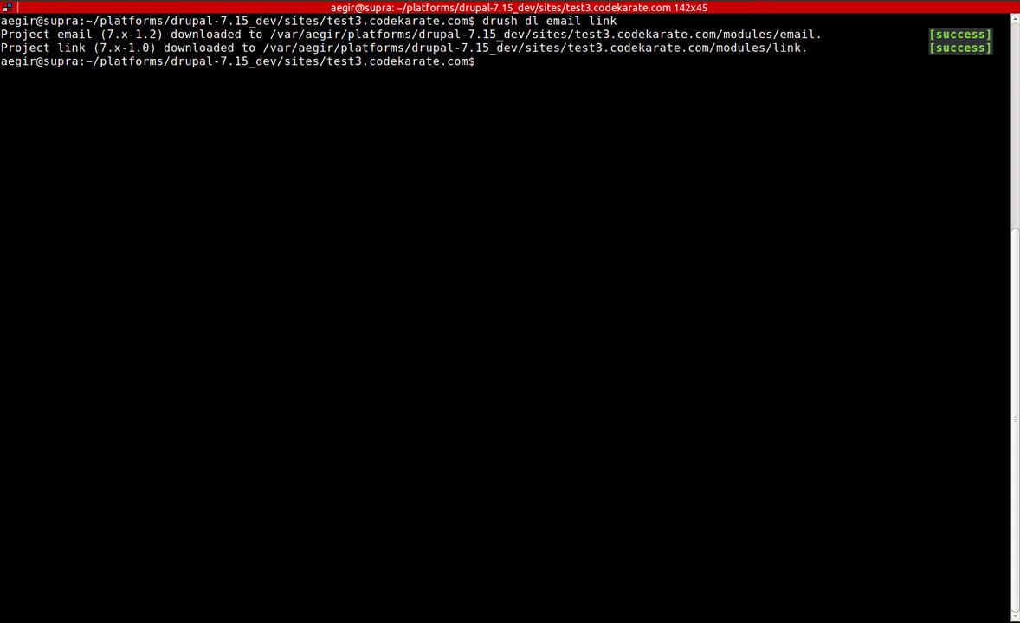
Step: Enable the email and link modules with drush en, confirming with y
text(drush en email)
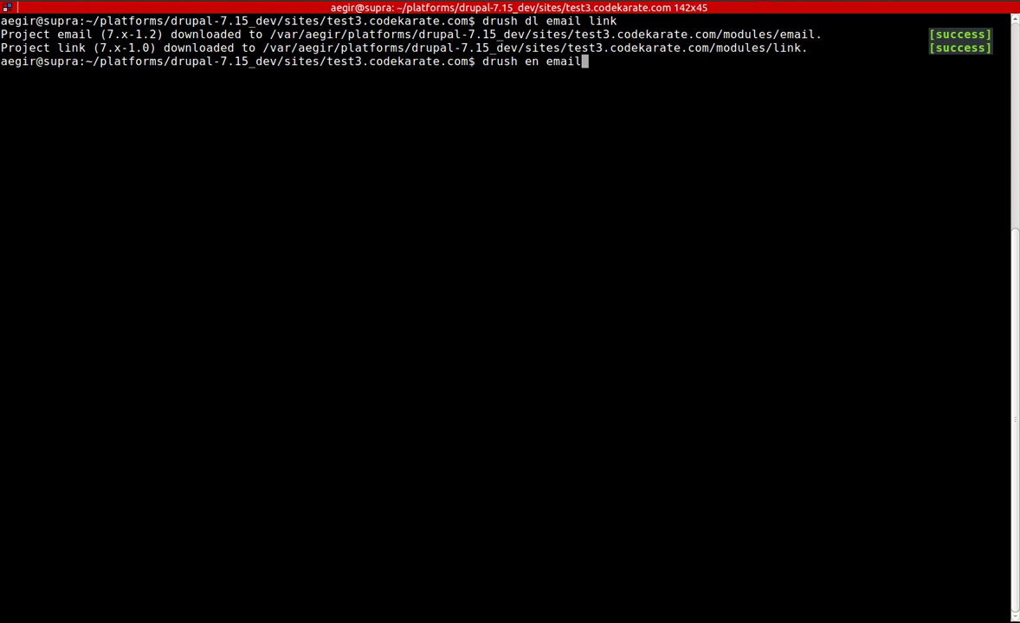
text( link)
key(Return)
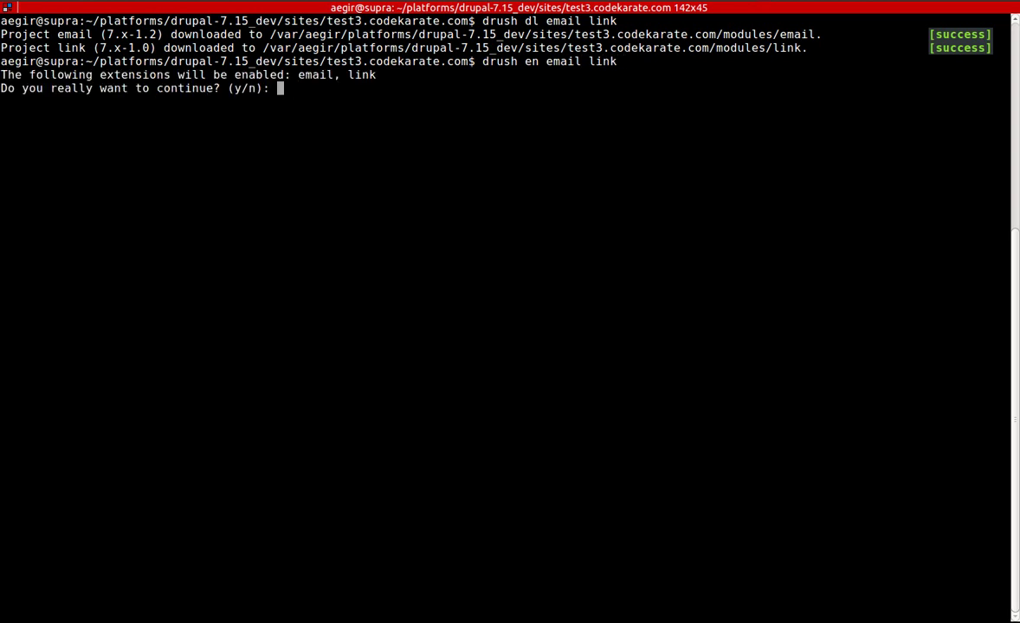
text(y)
key(Return)
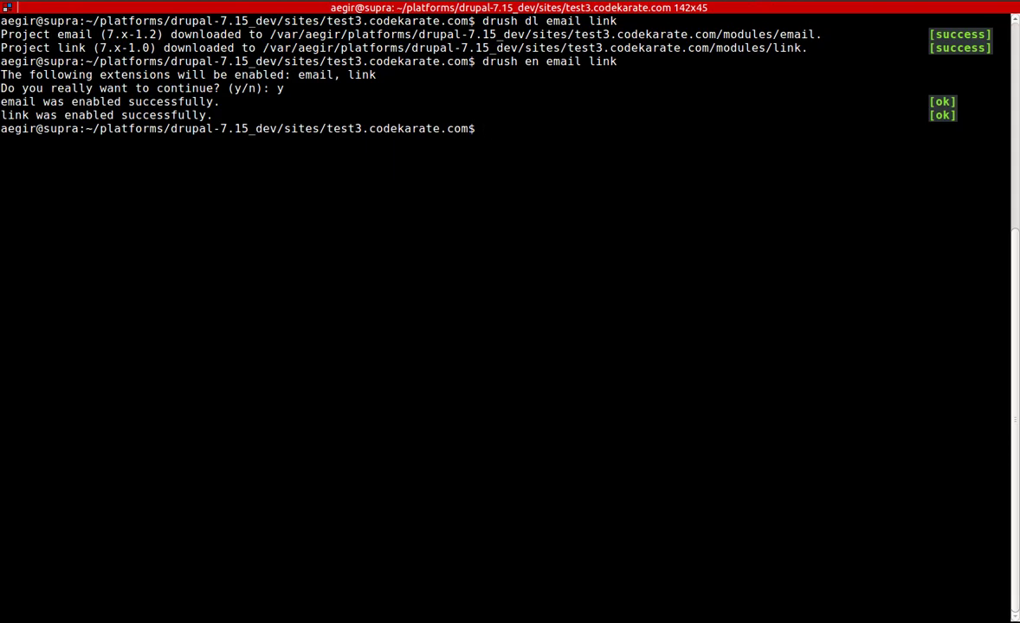
key(alt+Tab)
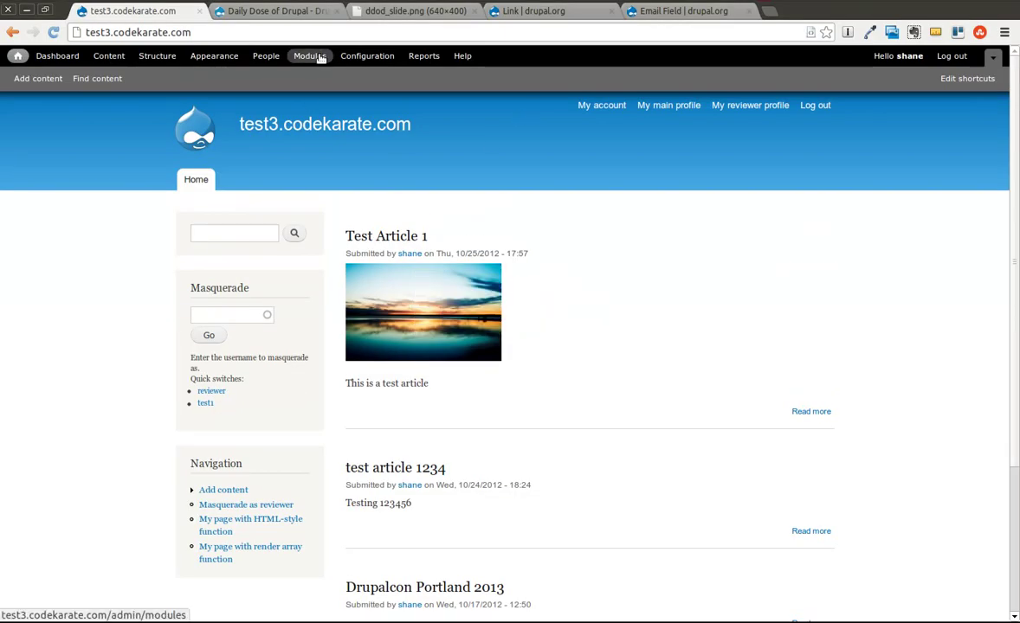
Step: Filter the module list for email and link to confirm Email 7.x-1.2 and Link 7.x-1.0 are enabled
click(312, 55)
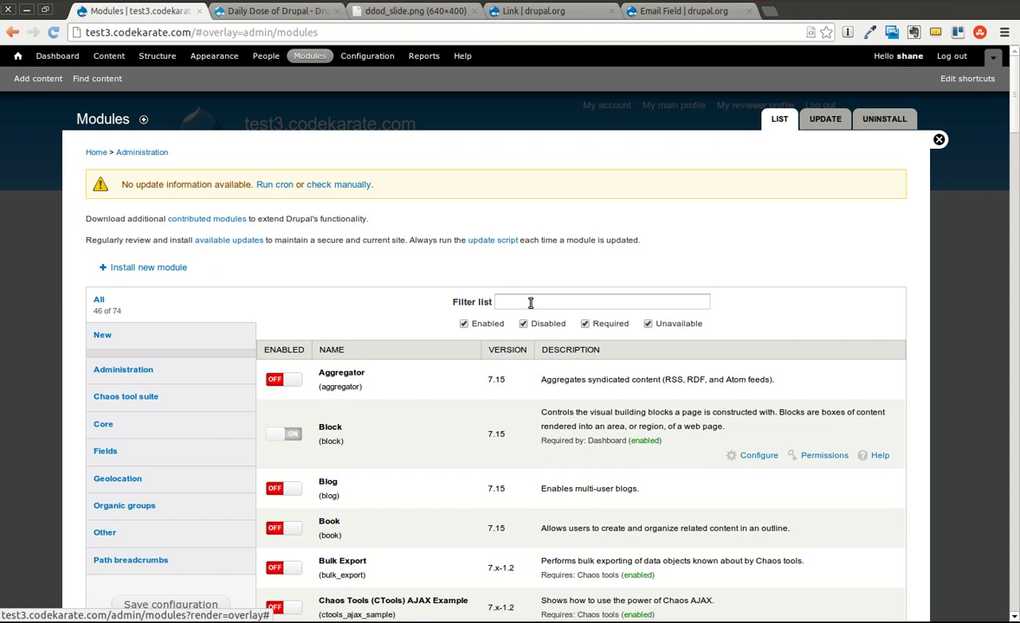
click(530, 302)
text(email)
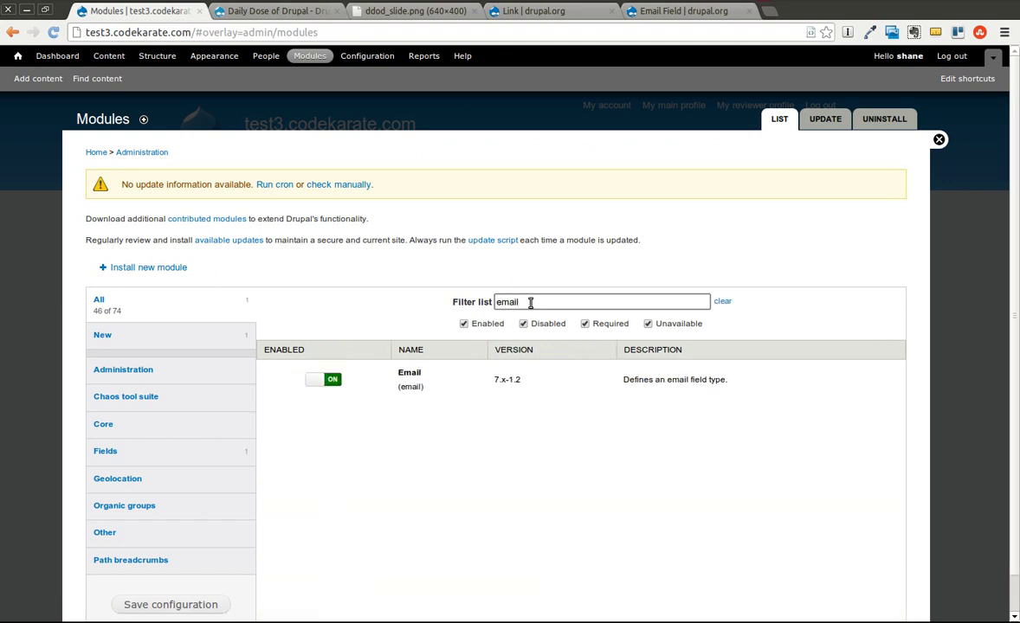
key(BackSpace)
key(BackSpace)
key(BackSpace)
text(link)
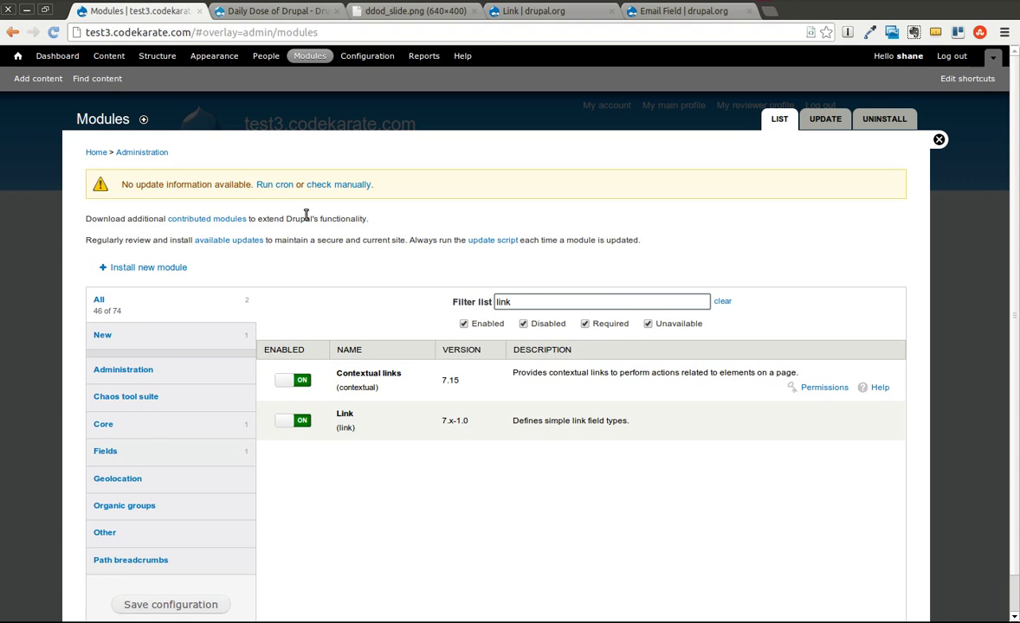
click(165, 57)
click(779, 2)
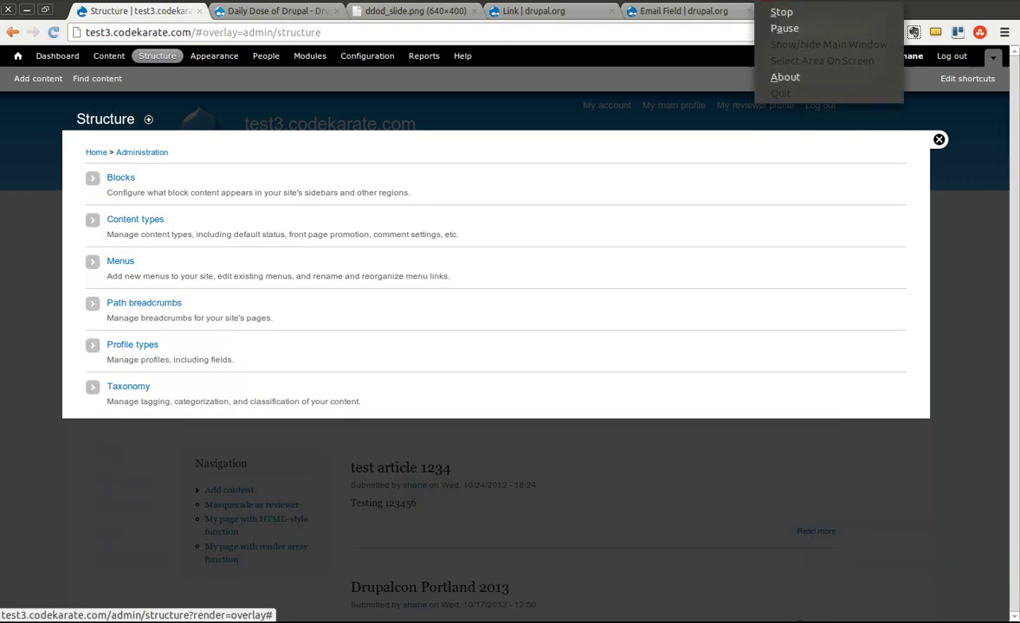
Step: Create and save a new content type named 'Test fields'
click(781, 28)
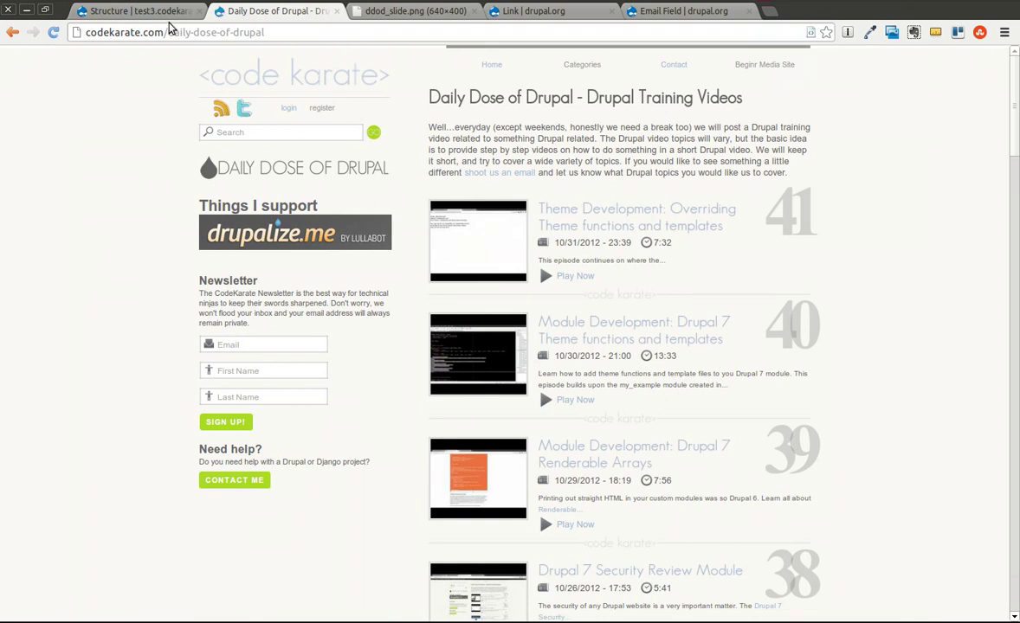
click(132, 12)
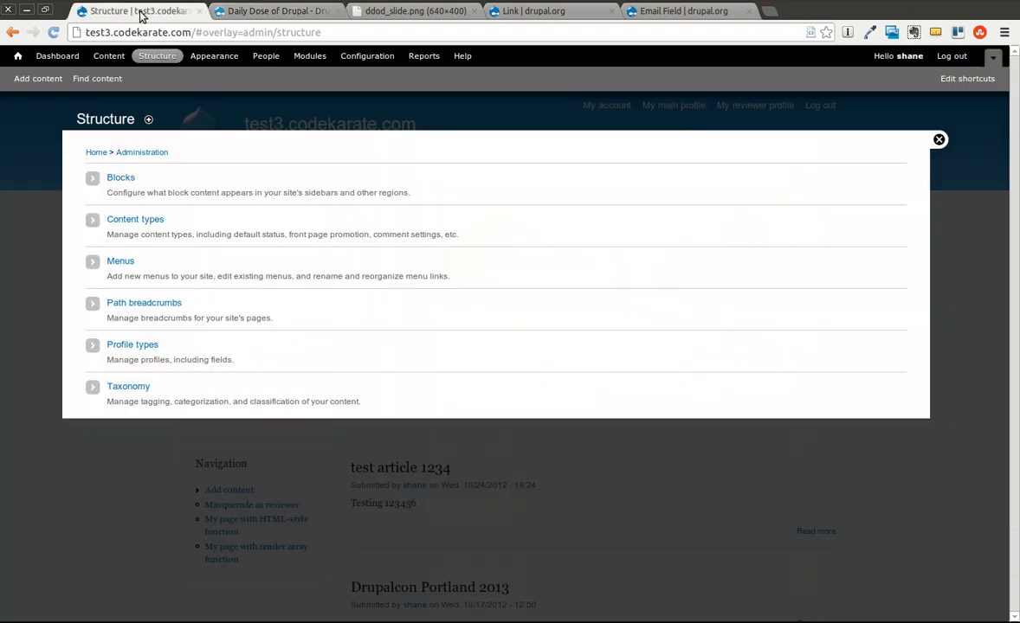
click(146, 220)
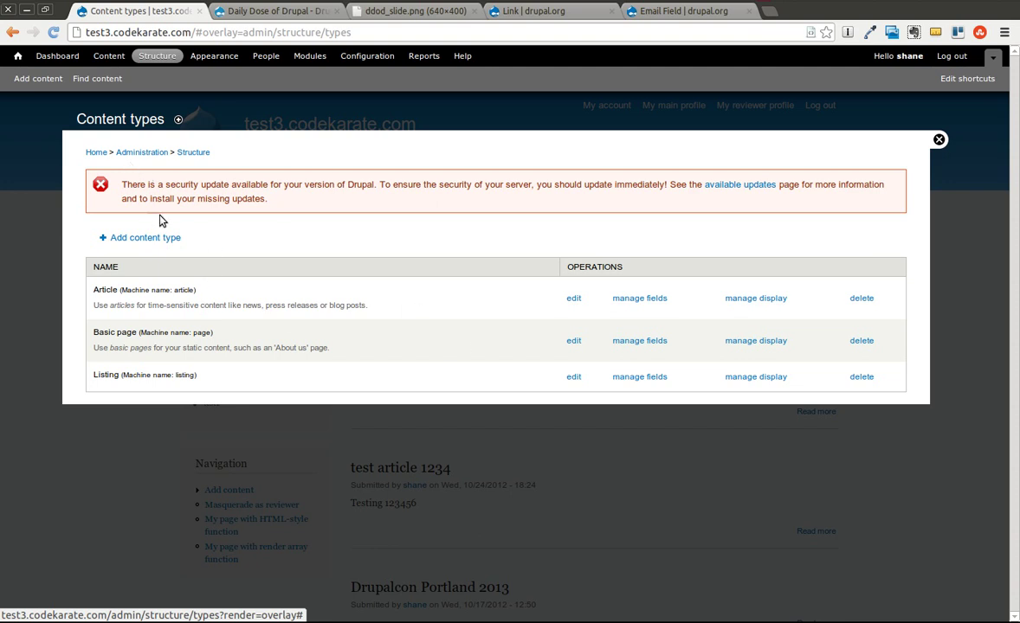
click(166, 239)
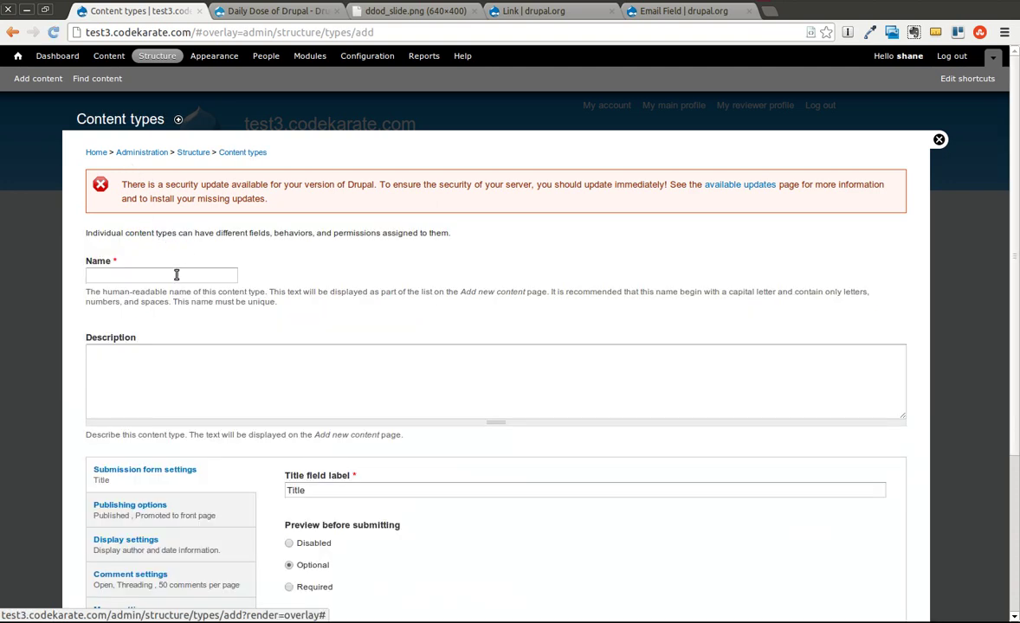
click(176, 275)
text(Test fields)
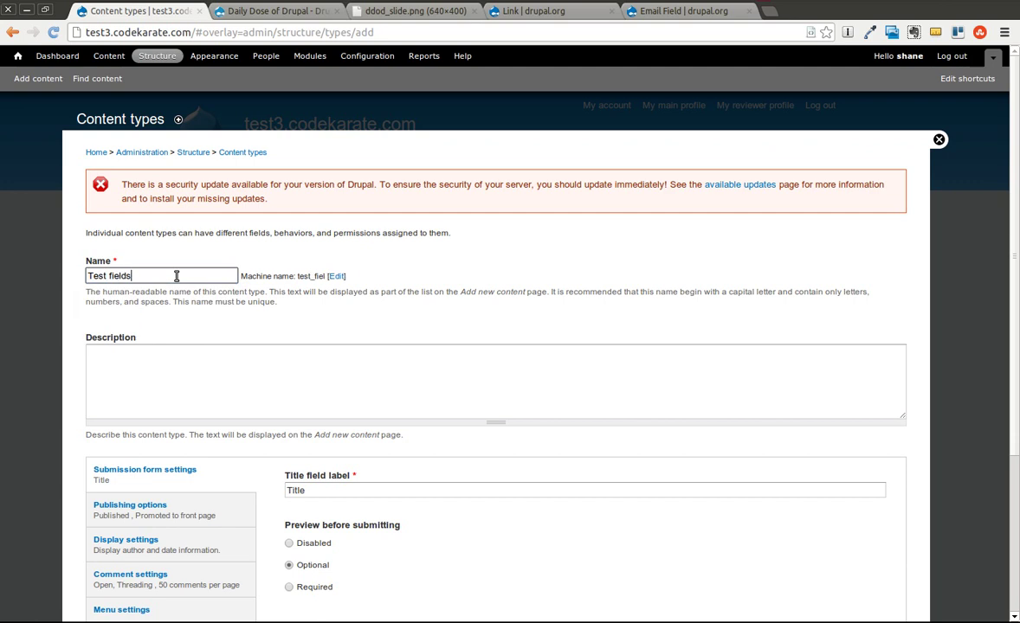
click(218, 368)
scroll(220, 370, down, 5)
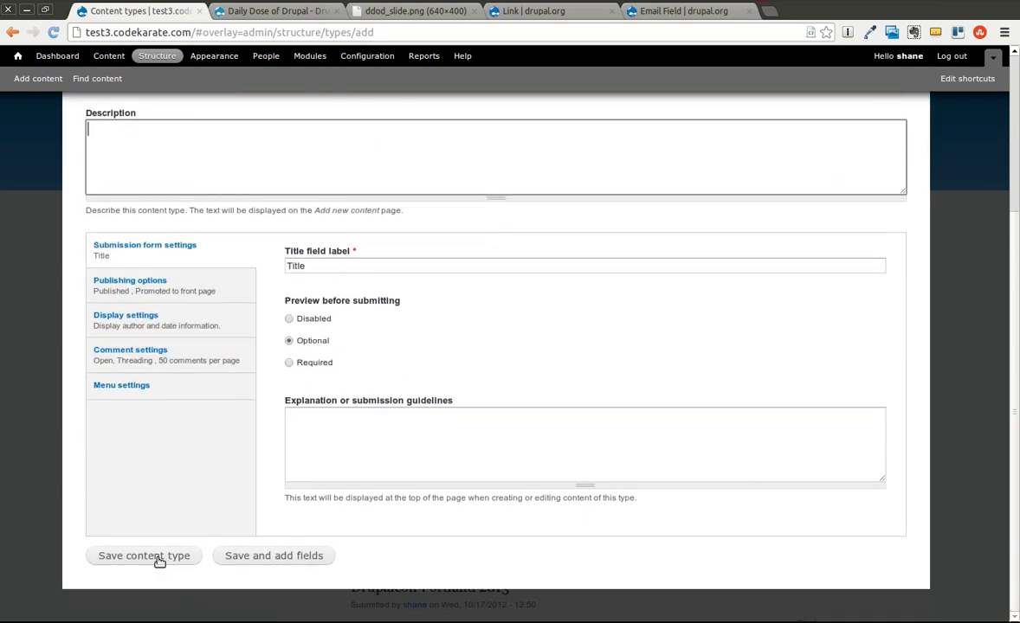
click(158, 559)
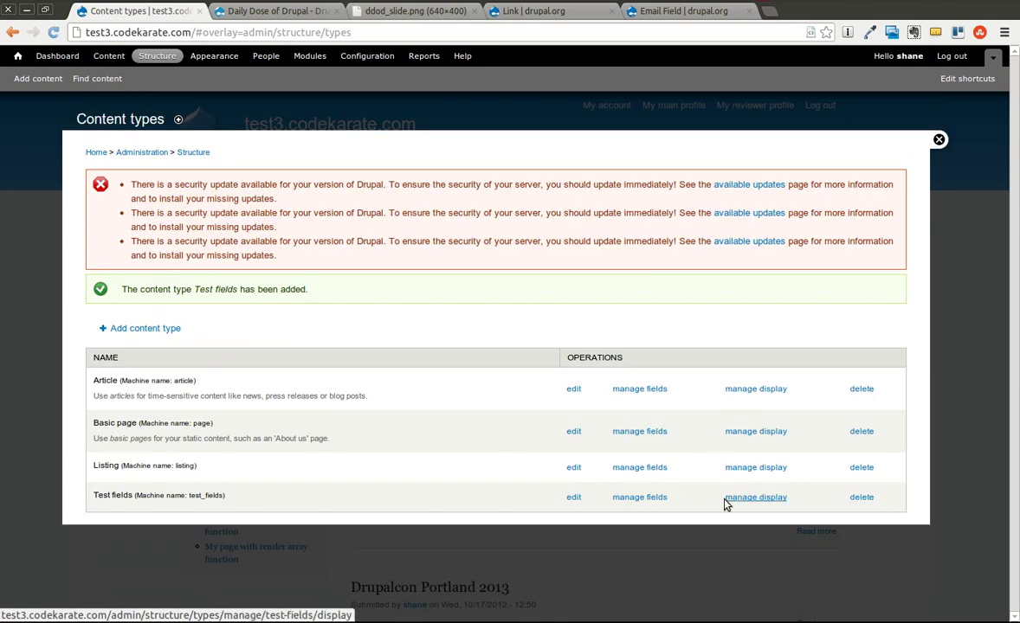
Step: Add a 'Link example' field with Link type and Link widget, saving its field settings
click(647, 499)
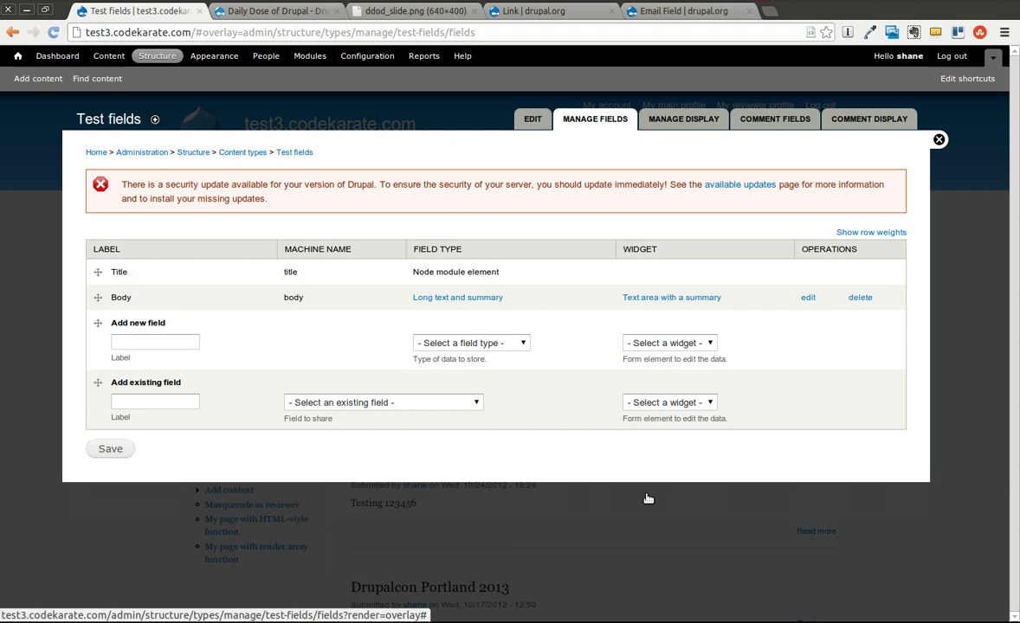
click(144, 343)
text(Link example)
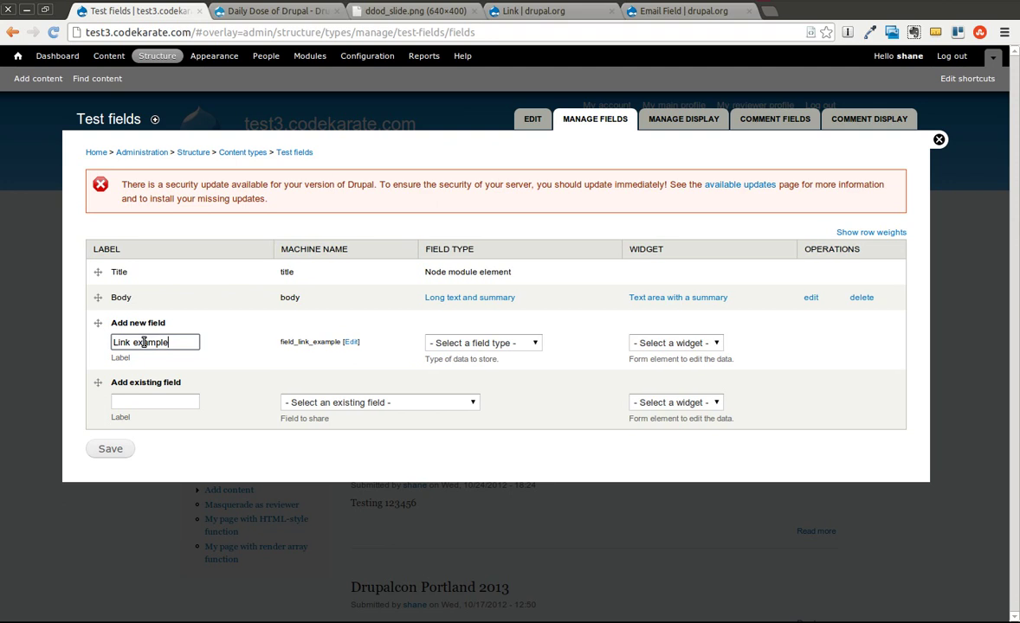
click(473, 345)
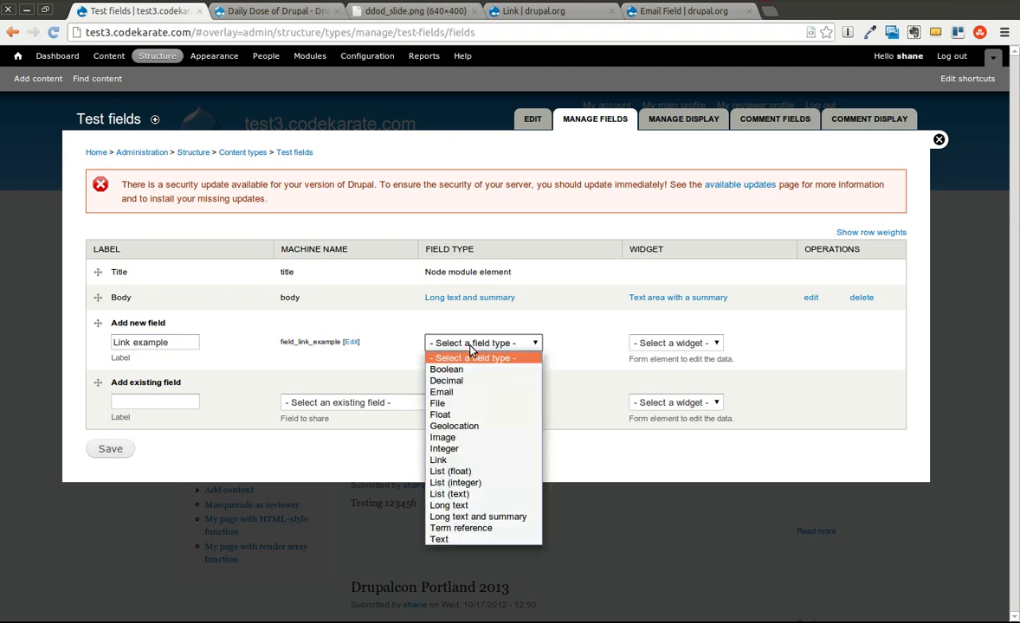
click(471, 461)
click(658, 344)
click(644, 355)
click(110, 449)
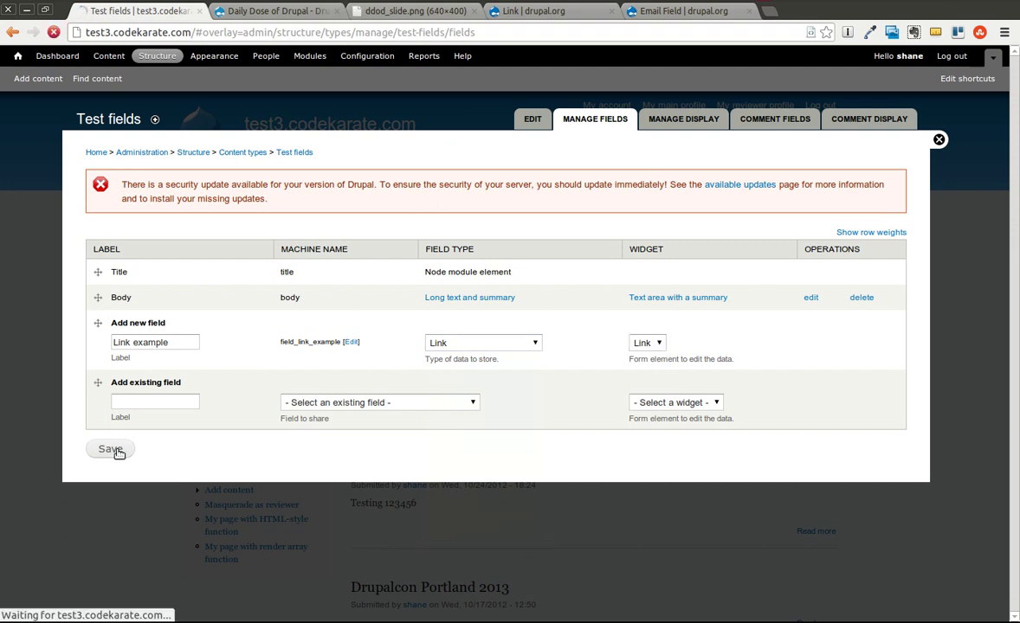
click(126, 355)
Step: Set the Link example target to open links in a new window
scroll(182, 389, down, 5)
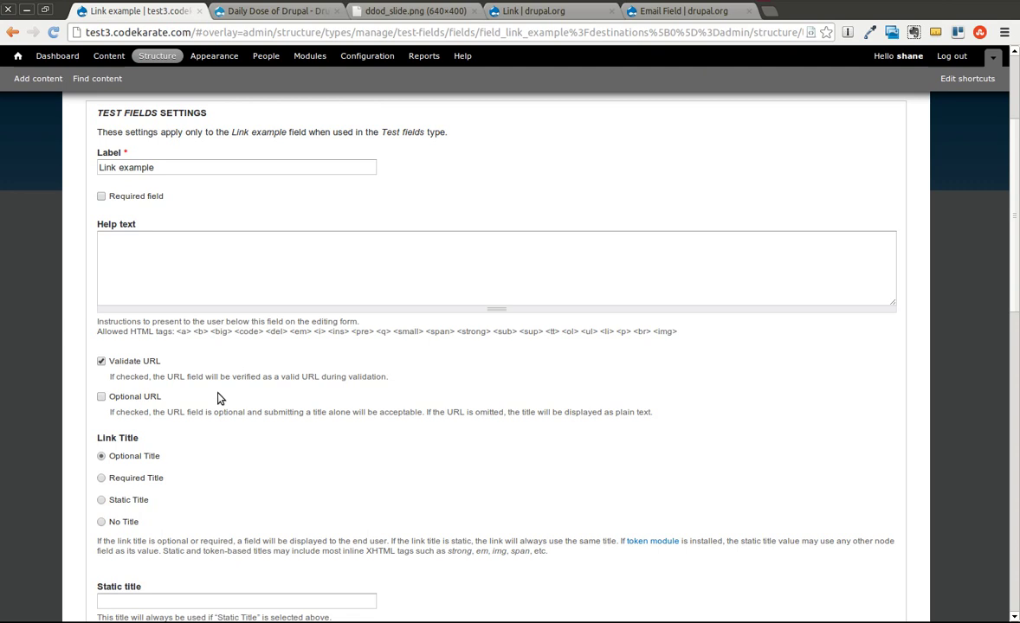
scroll(218, 397, down, 2)
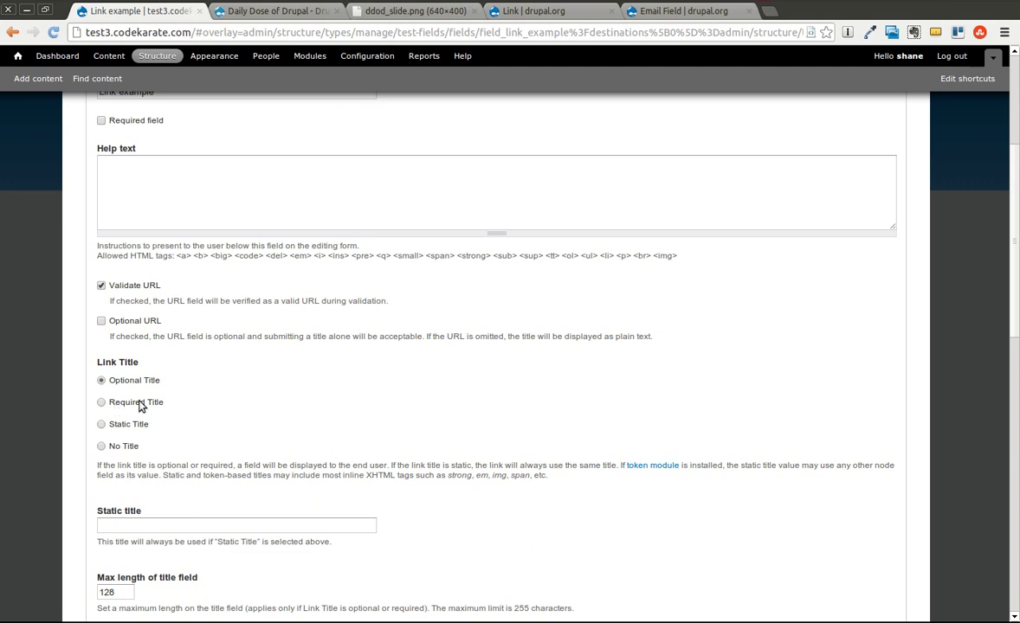
scroll(156, 424, down, 2)
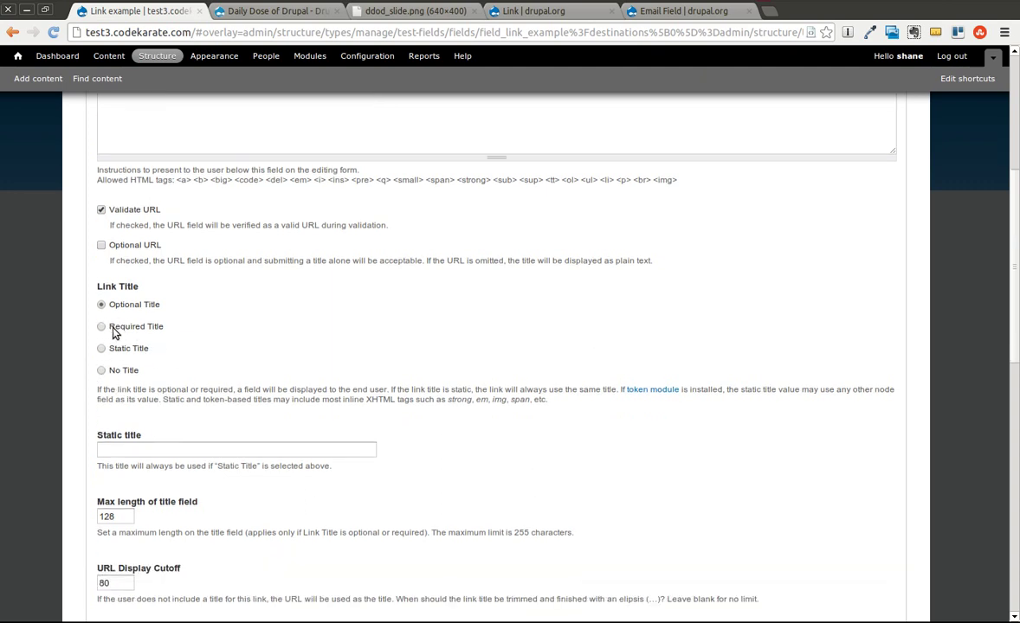
scroll(187, 457, down, 5)
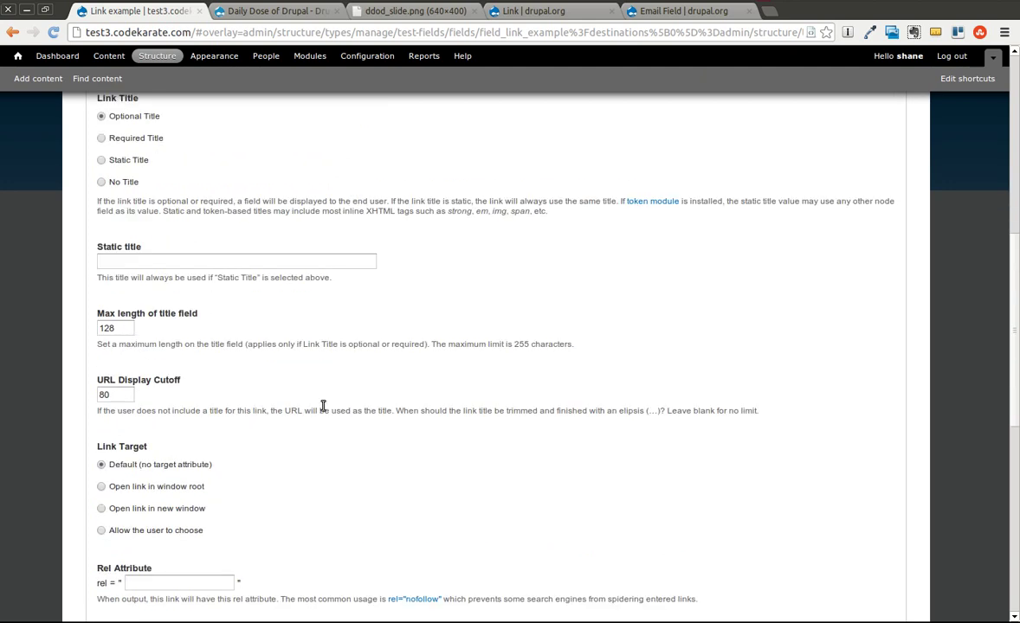
scroll(323, 408, down, 2)
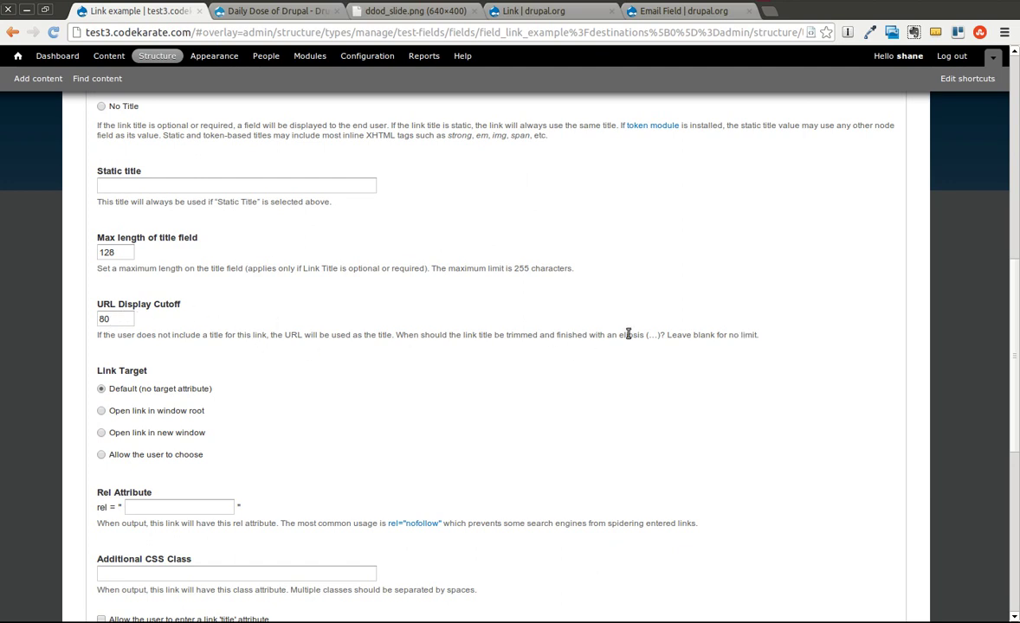
drag(651, 336, 663, 342)
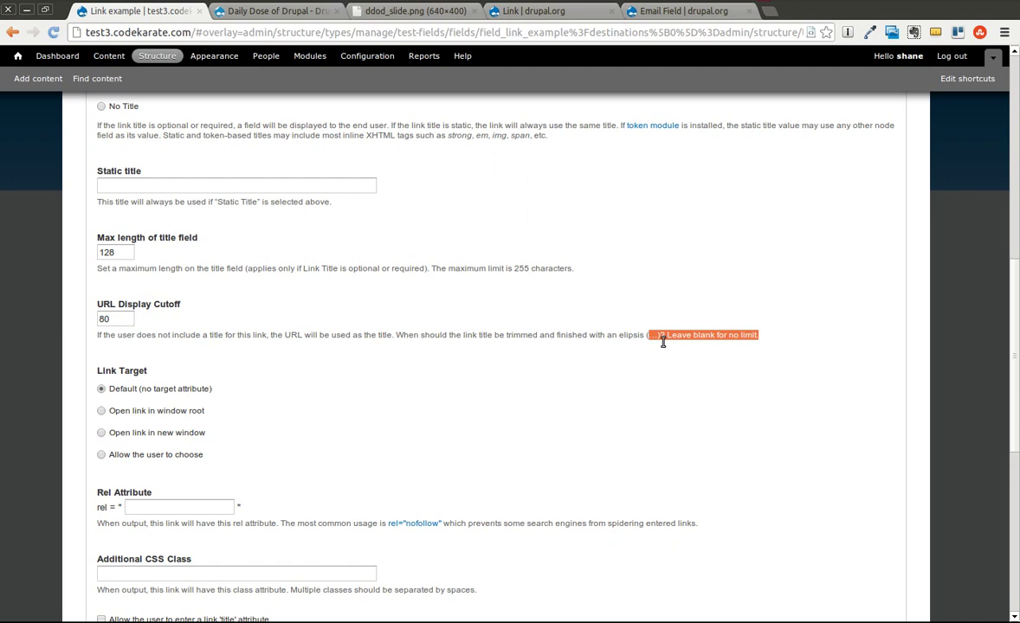
click(589, 366)
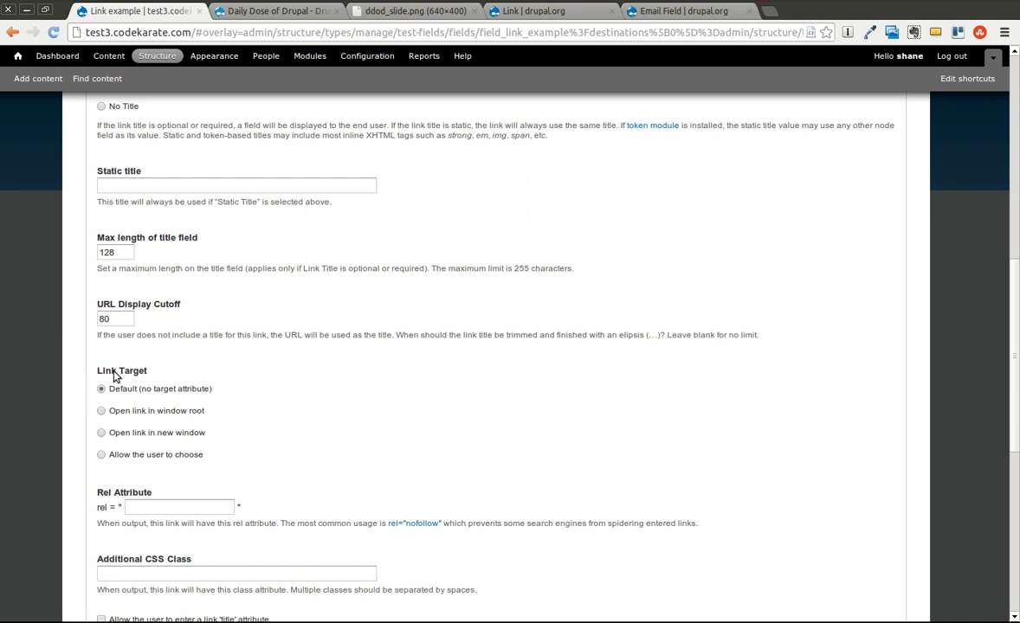
click(101, 433)
Step: Enter nofollow as the rel attribute and save the Link example settings
scroll(316, 445, down, 3)
click(191, 394)
text(nofollow)
click(182, 456)
scroll(181, 455, down, 3)
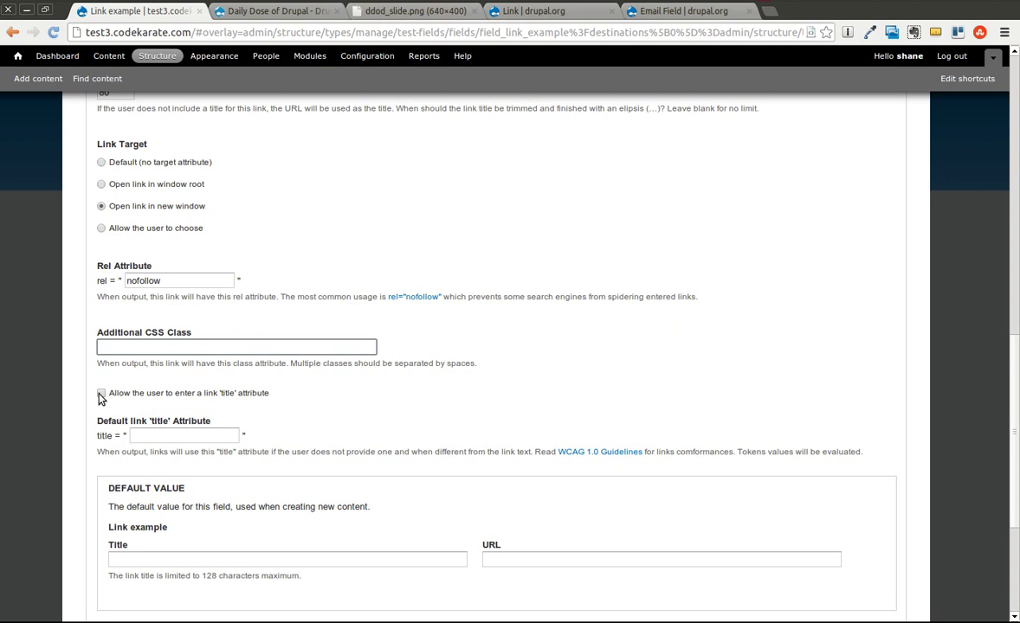
scroll(311, 415, down, 4)
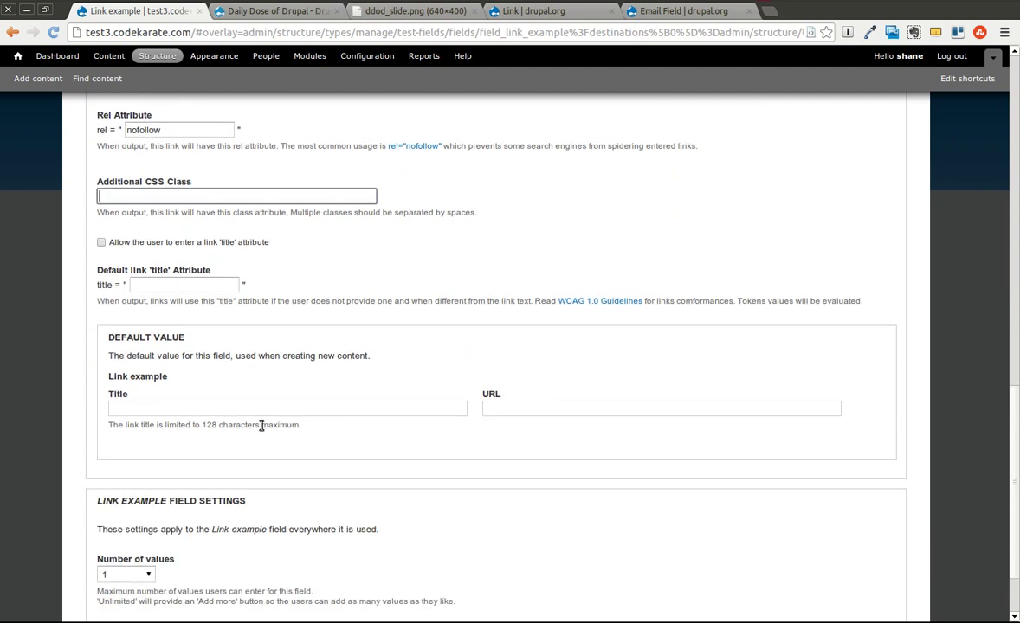
scroll(304, 401, down, 3)
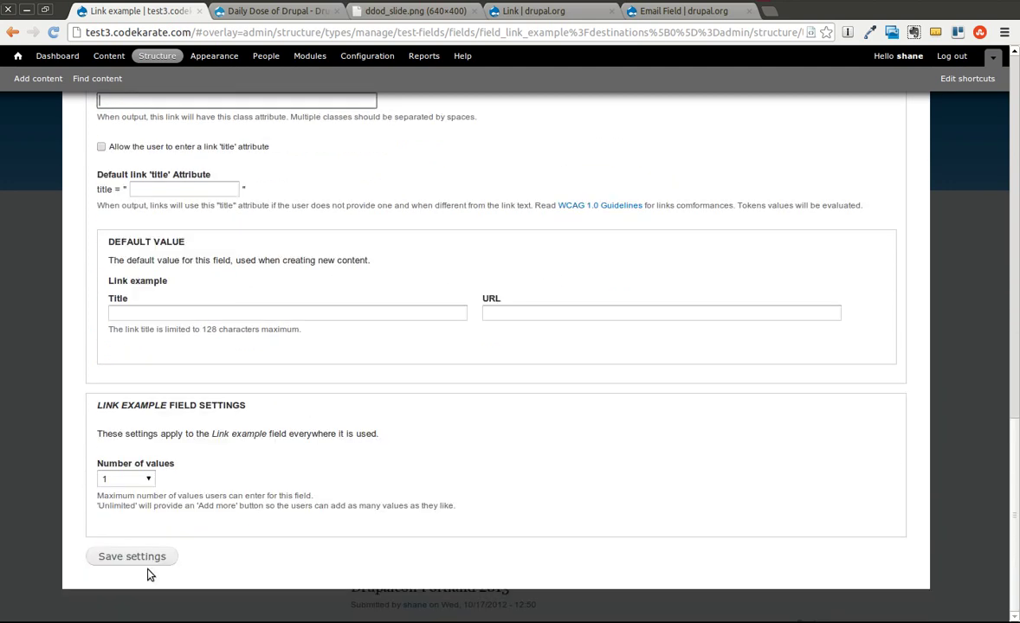
click(141, 557)
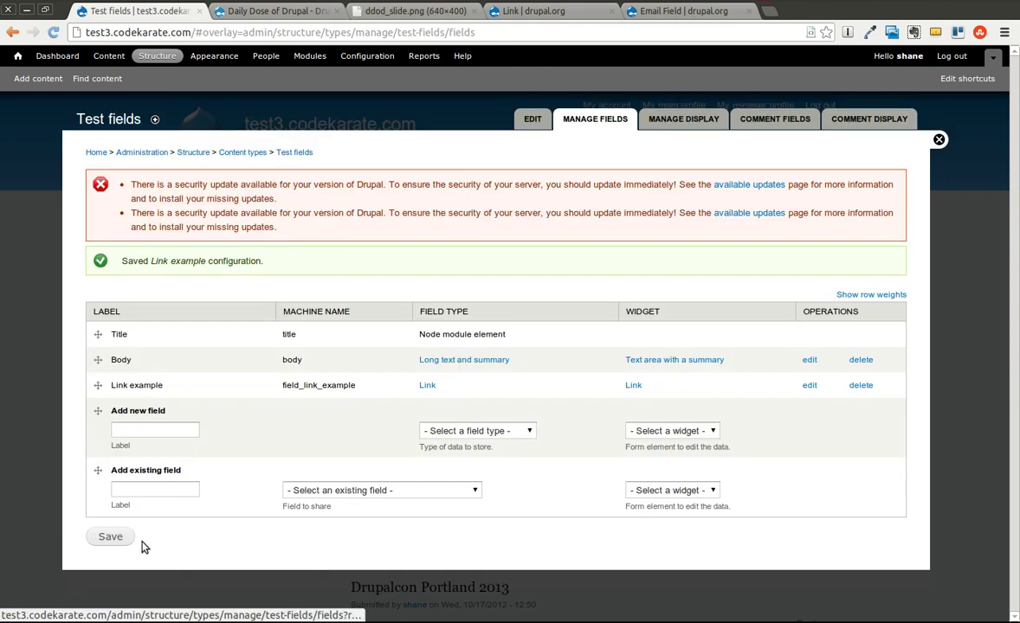
Step: Add an 'Email example' field of type Email with a Text field widget, saving its field settings
click(134, 426)
text(Email)
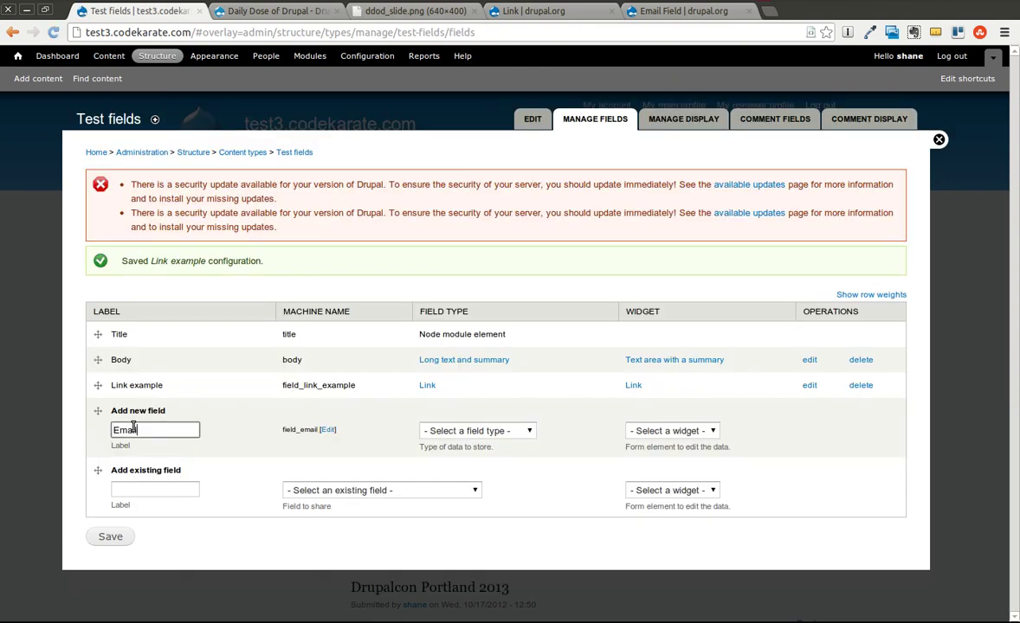
text( example)
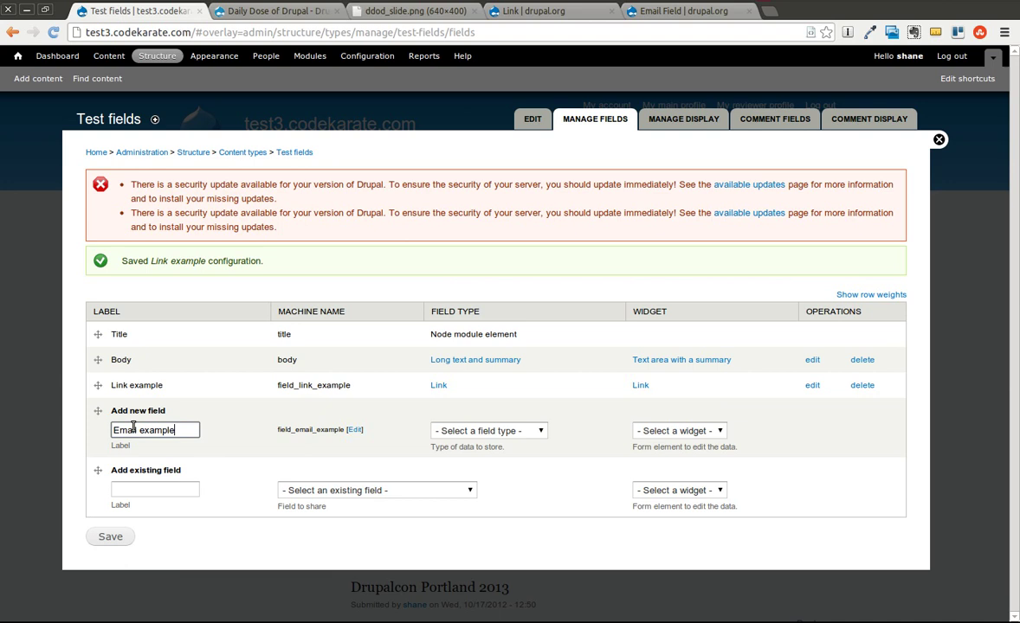
click(471, 430)
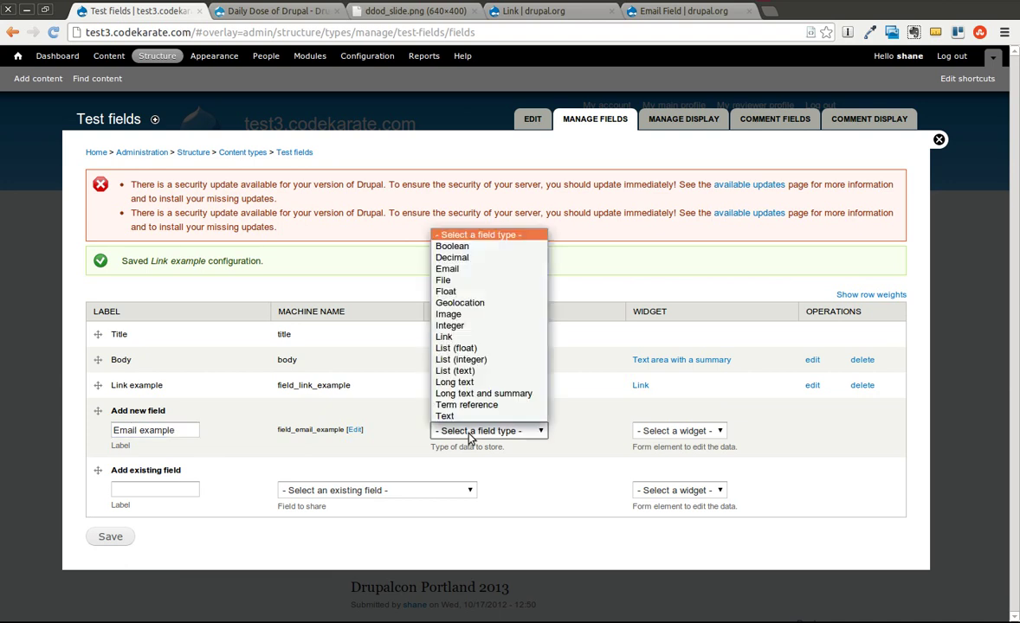
click(458, 268)
click(684, 433)
click(656, 446)
click(120, 540)
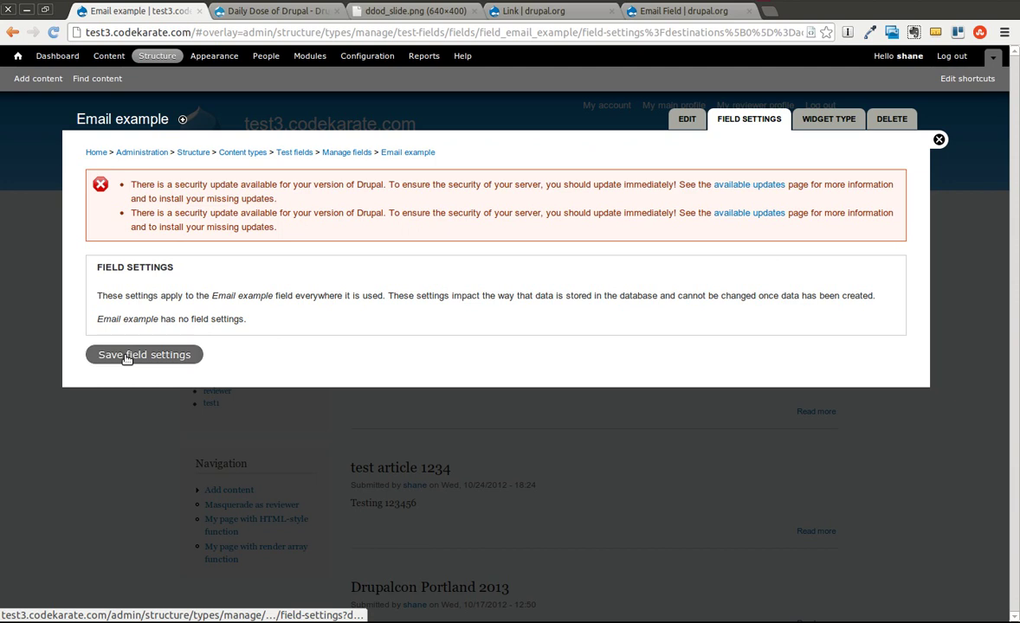
click(125, 355)
Step: Save the Email example instance settings with their defaults
scroll(346, 355, down, 5)
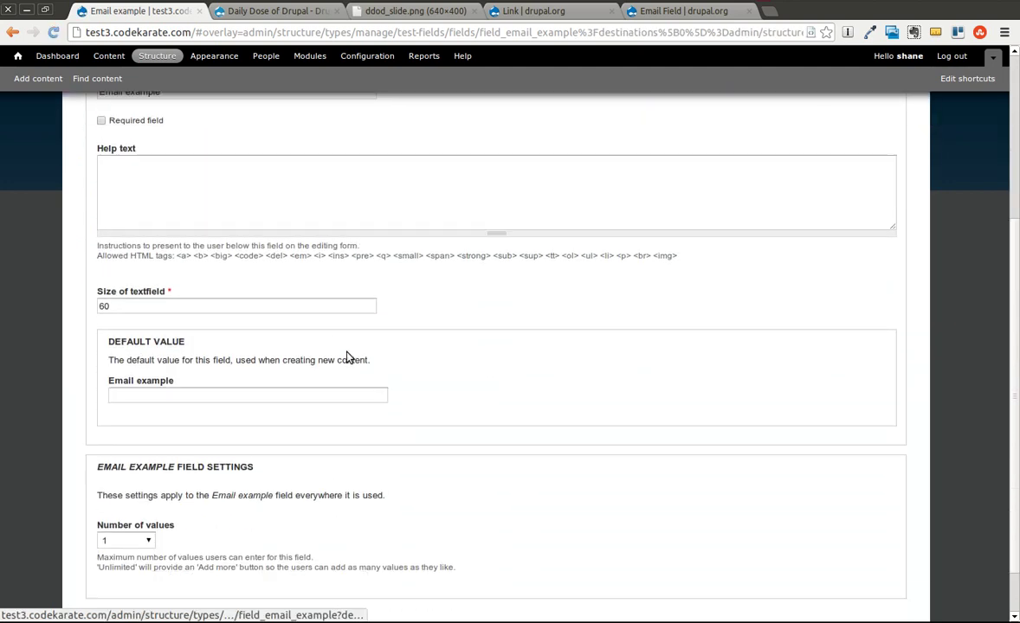
scroll(347, 357, down, 1)
scroll(347, 358, up, 3)
scroll(347, 357, down, 3)
scroll(346, 356, up, 3)
scroll(347, 356, down, 4)
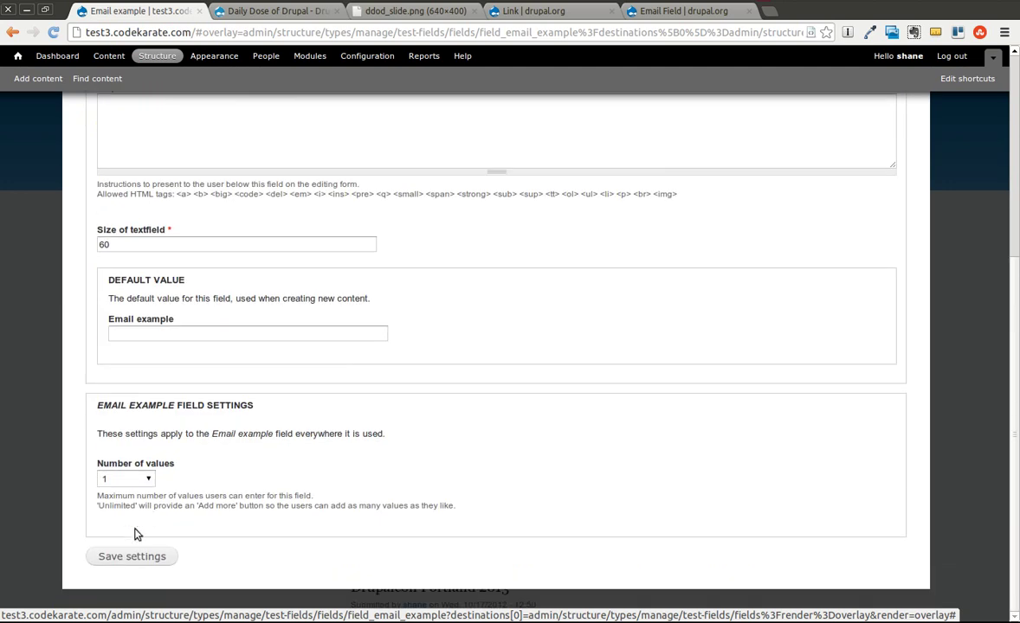
click(138, 556)
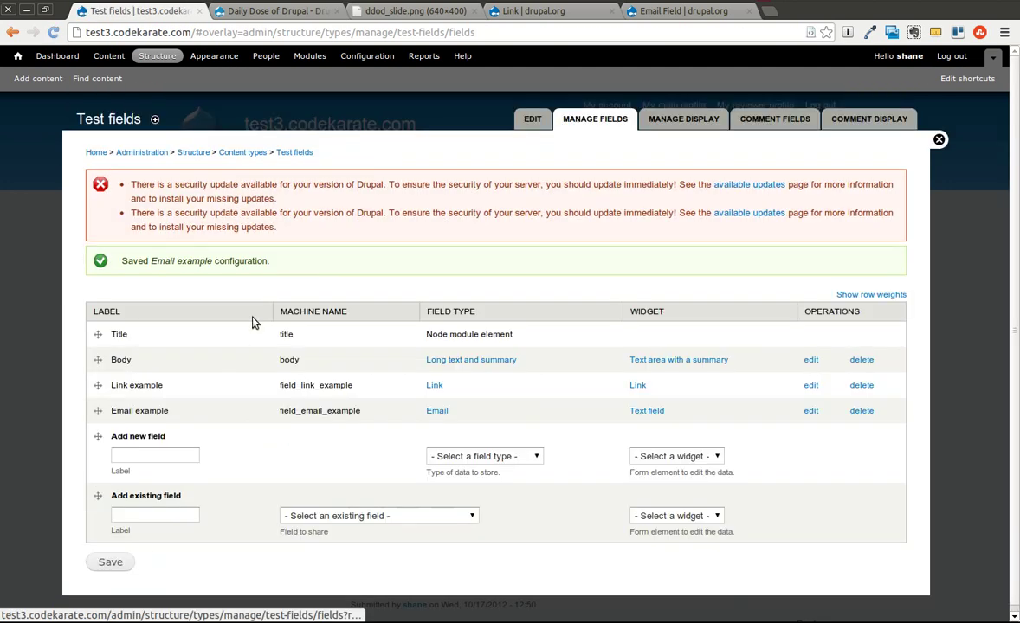
Step: Start a new Test fields item titled 'Test fields example'
click(36, 79)
click(128, 299)
click(153, 190)
text(Test fields example)
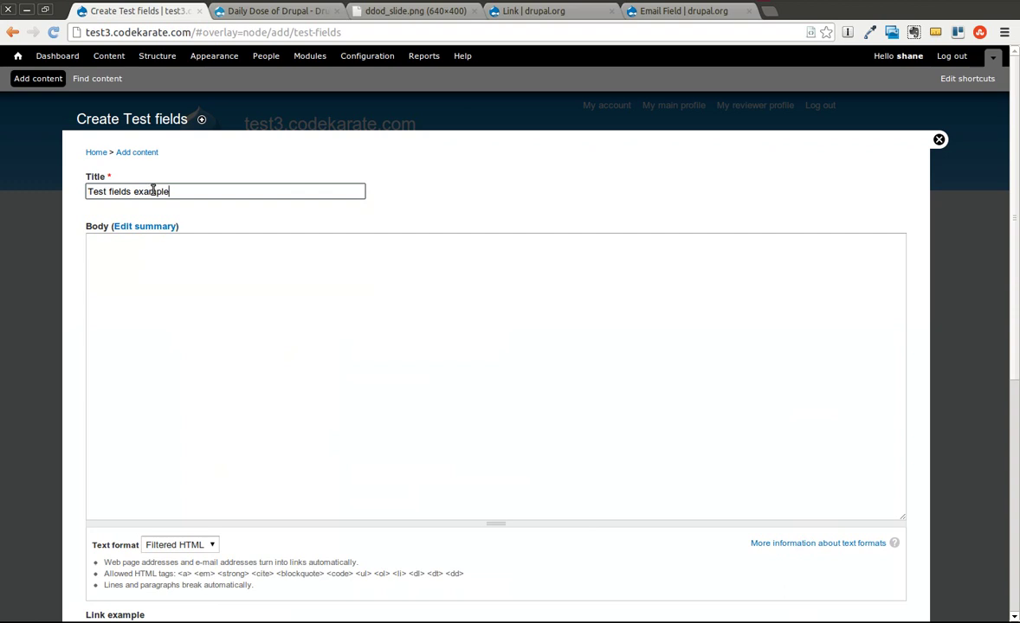
scroll(155, 253, down, 4)
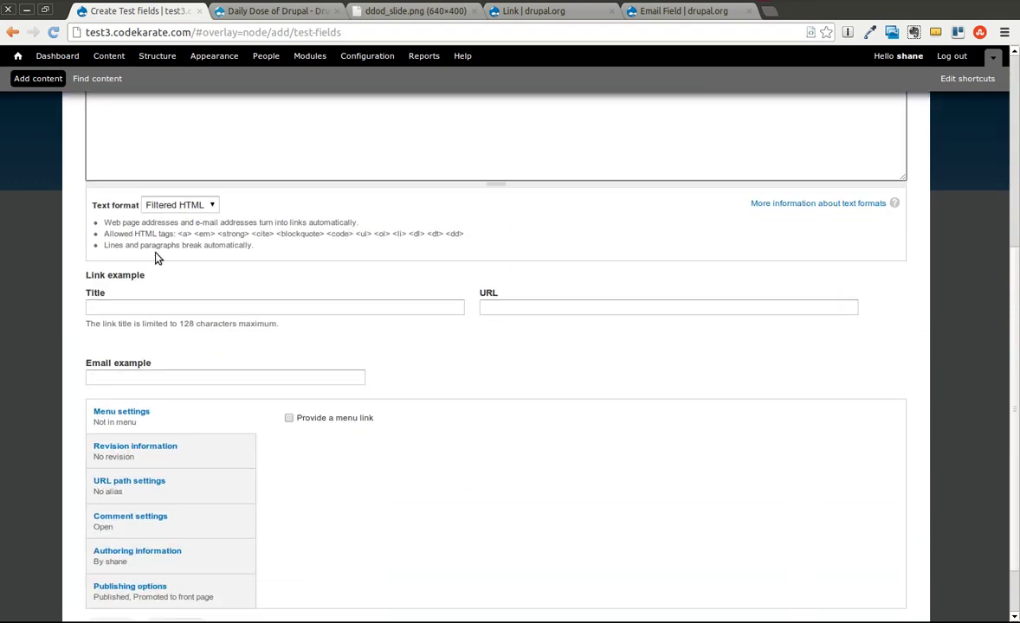
click(179, 305)
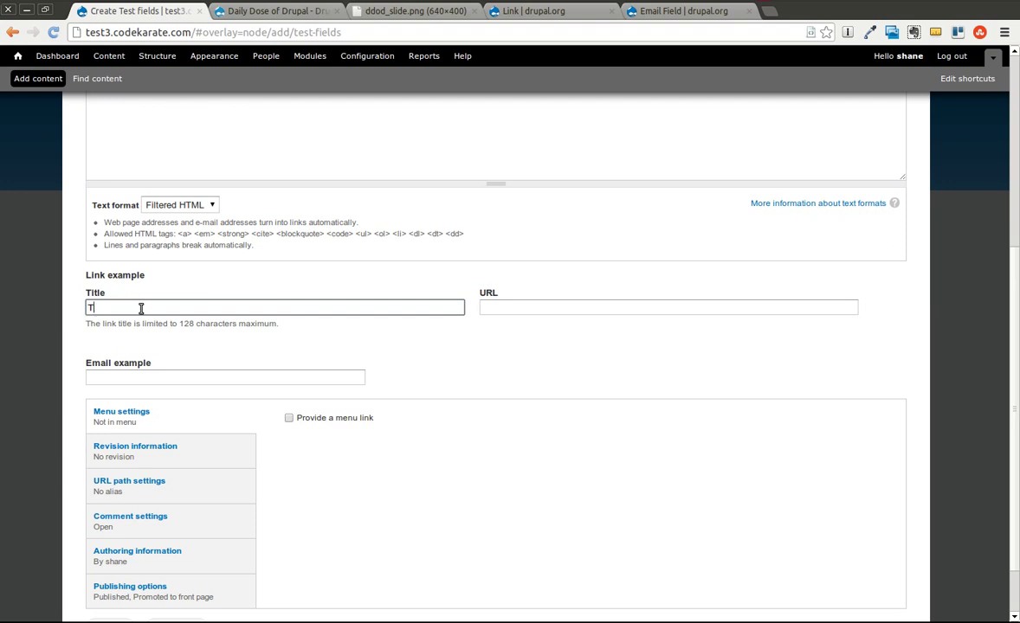
text(This is my link)
click(520, 304)
text(http://codekarate.com)
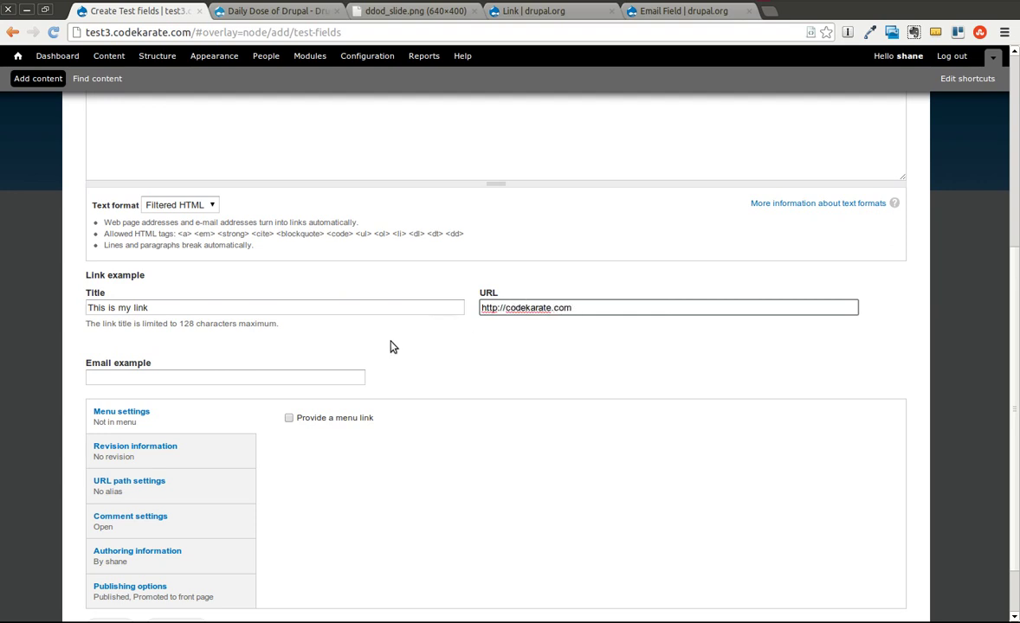
click(301, 372)
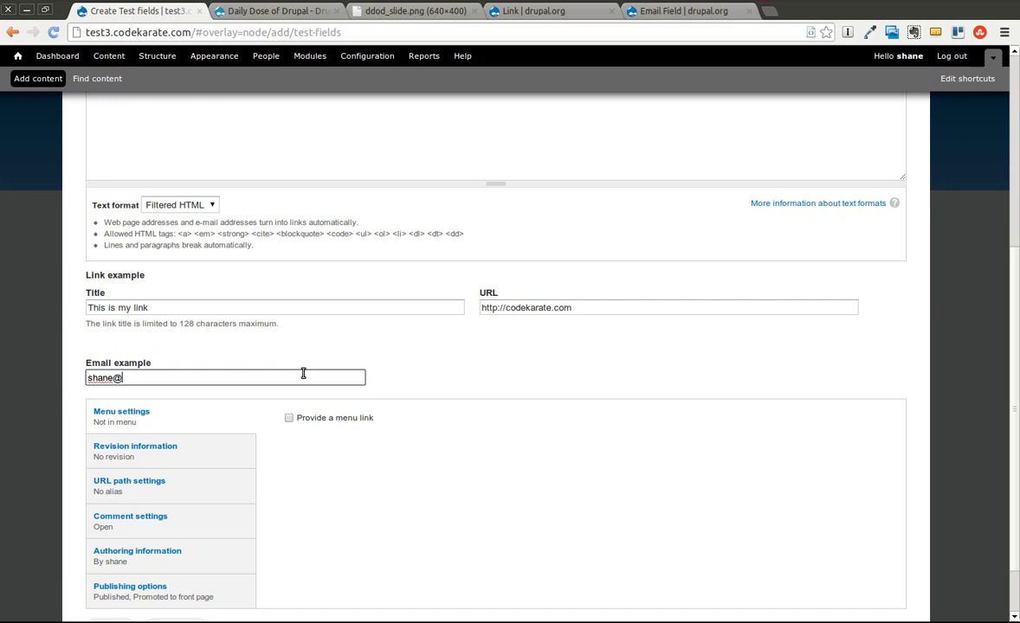
scroll(303, 378, down, 1)
click(113, 558)
Step: Inspect the This is my link markup in DevTools, then follow it to codekarate.com
scroll(294, 320, down, 3)
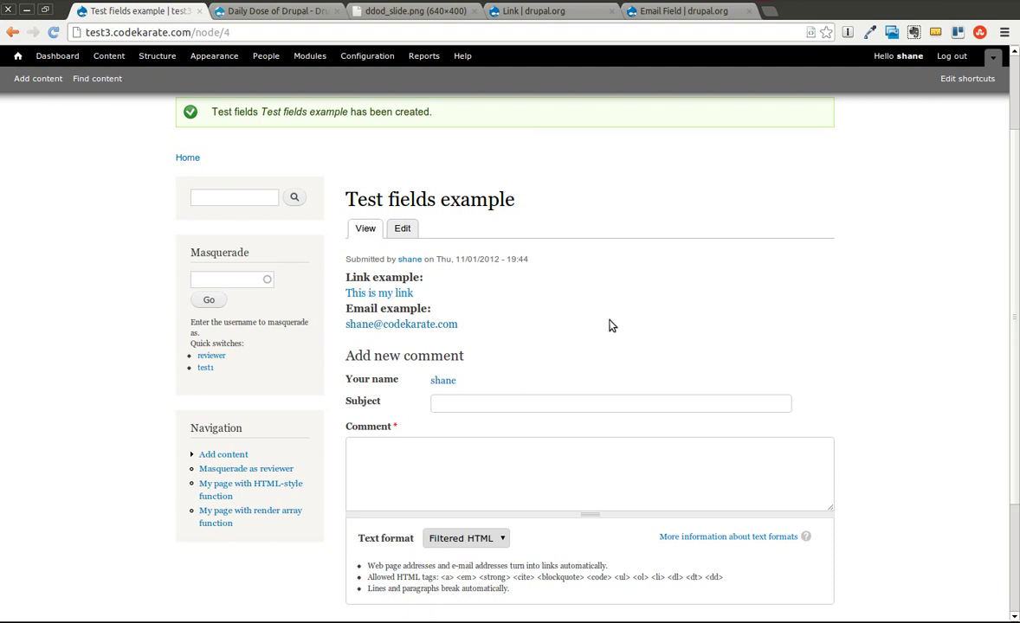
key(ctrl+shift+i)
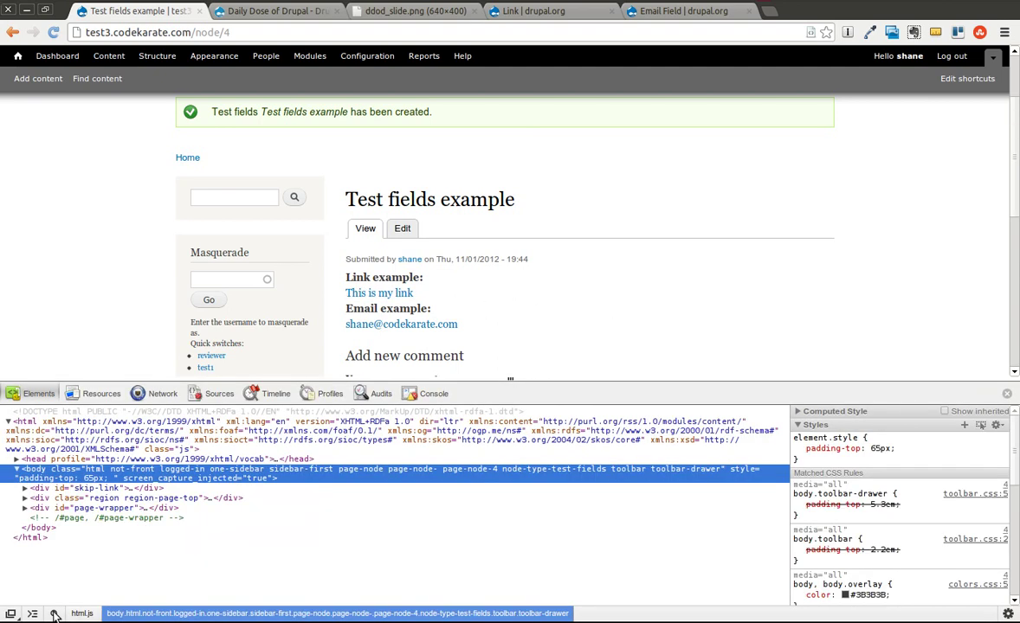
click(53, 613)
click(379, 292)
scroll(302, 528, down, 1)
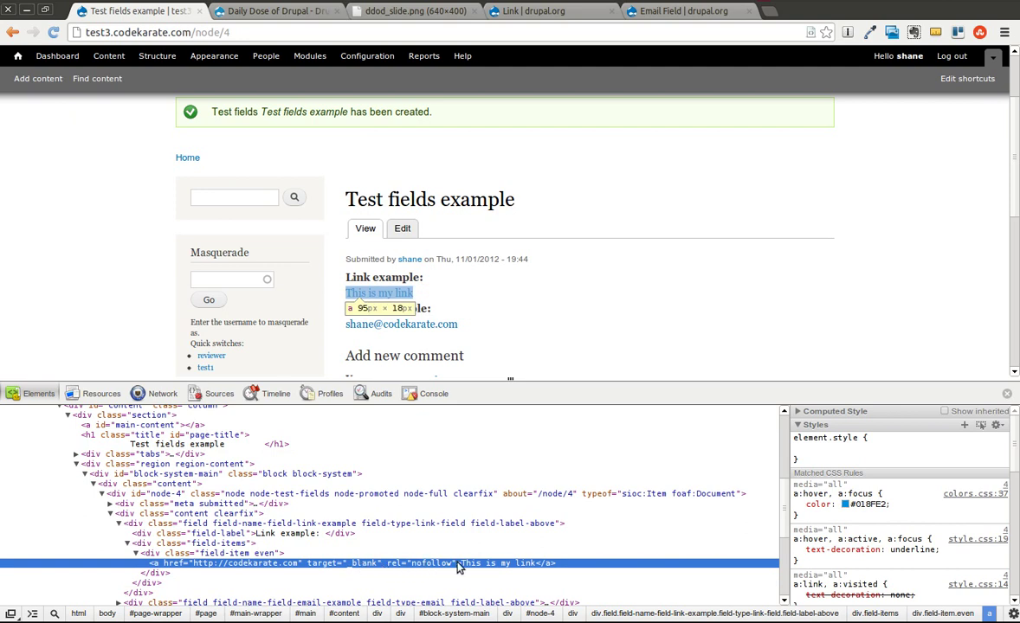
click(639, 297)
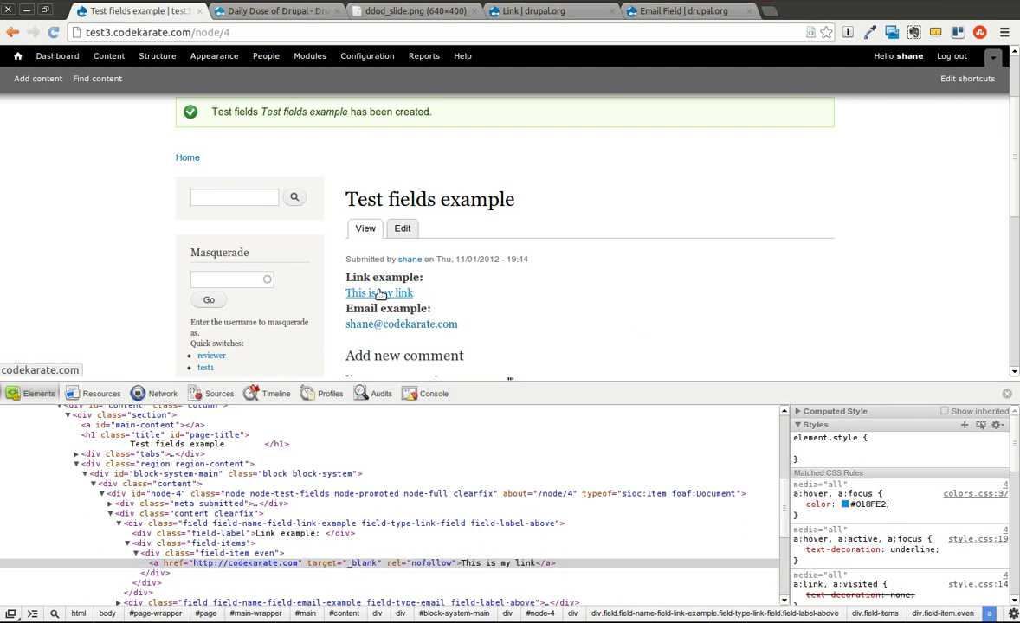
click(379, 294)
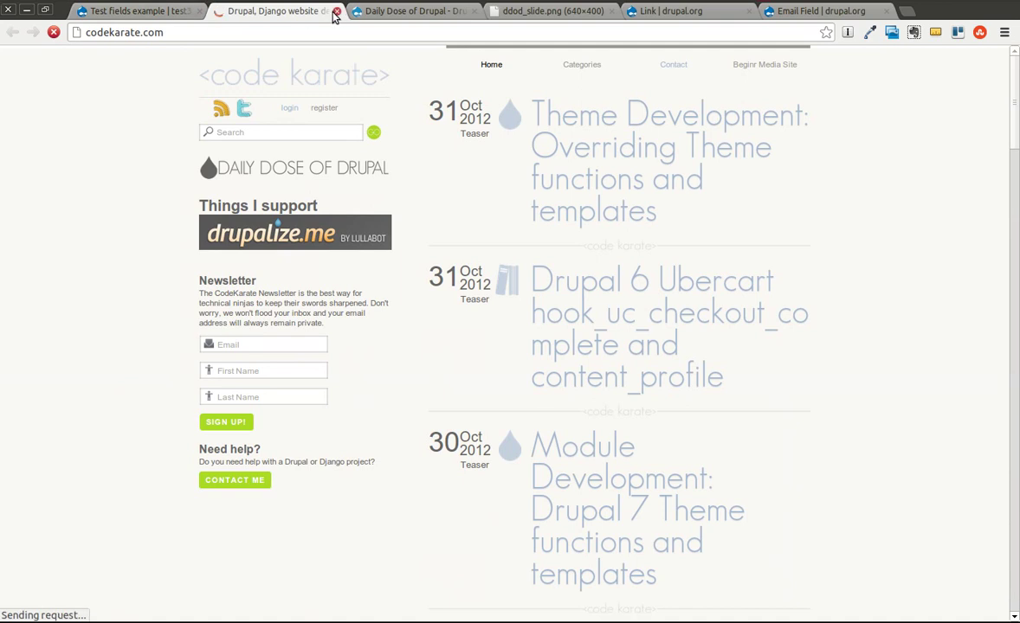
click(335, 12)
click(404, 228)
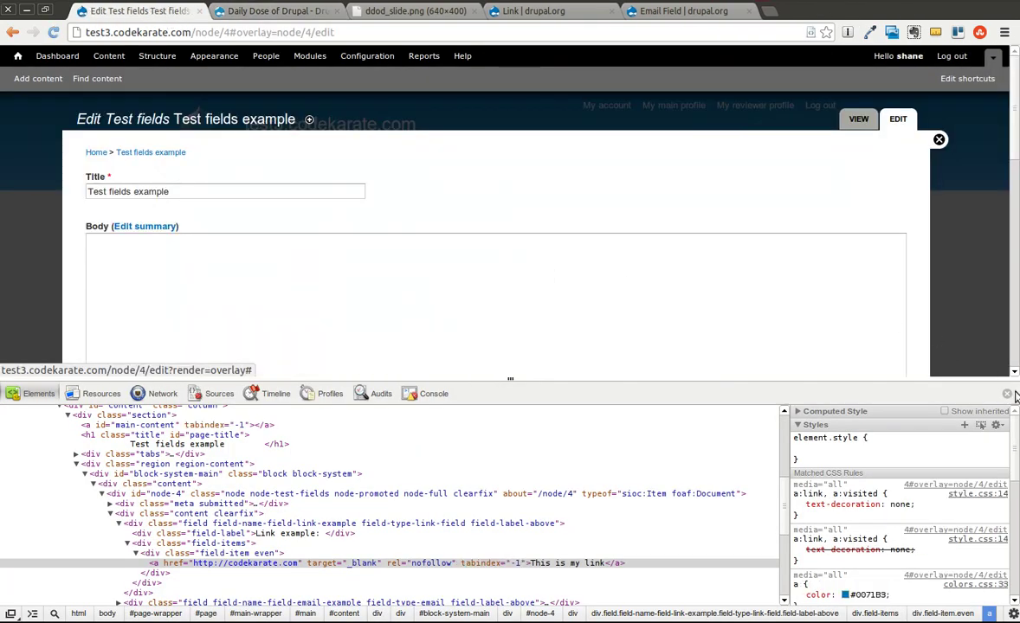
click(1008, 394)
scroll(666, 337, down, 3)
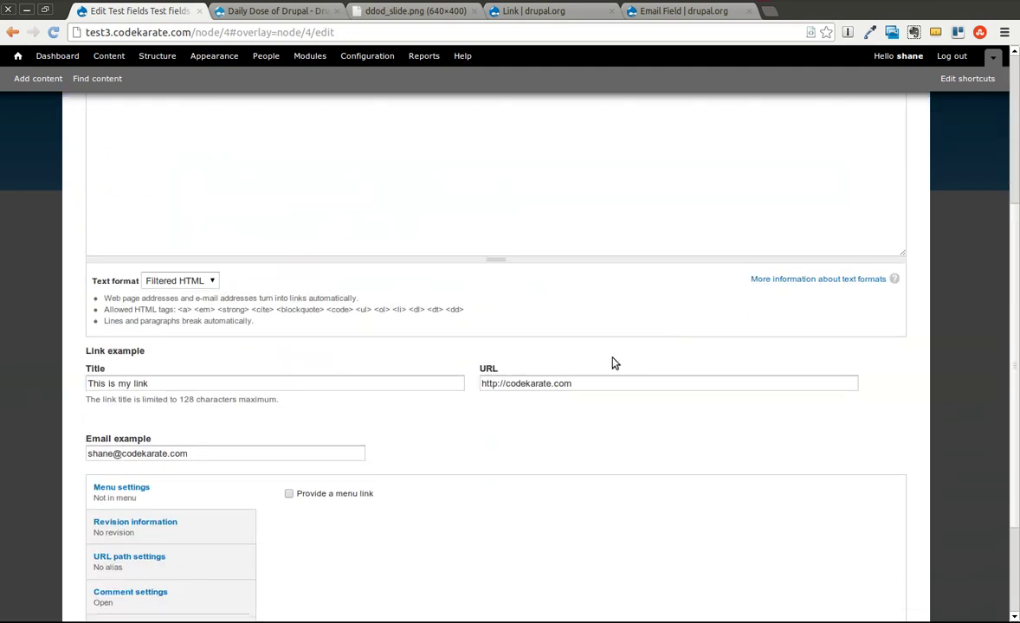
click(582, 387)
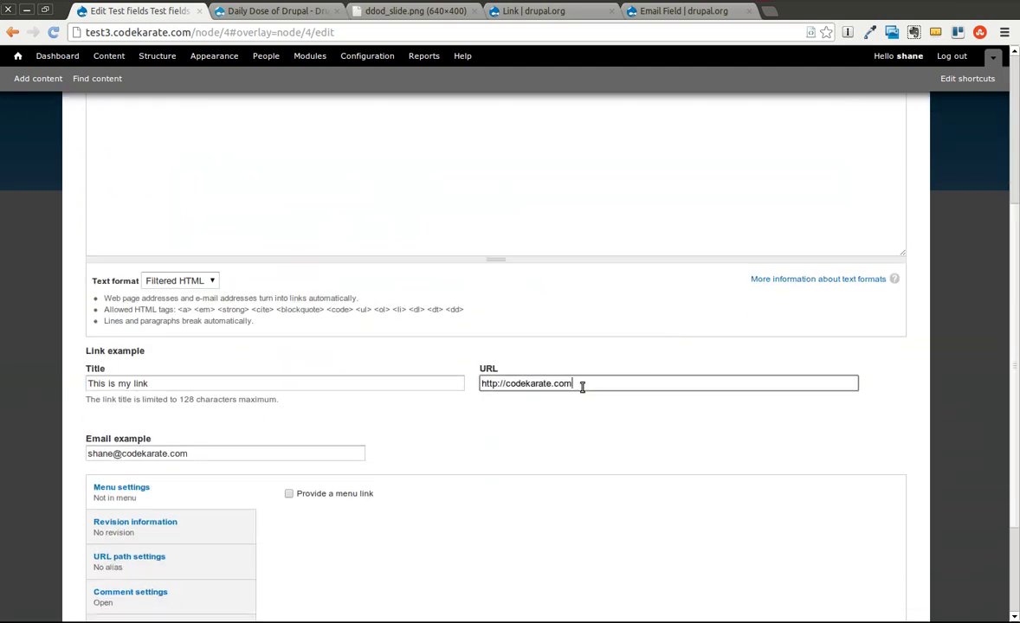
key(ctrl+a)
text(ht)
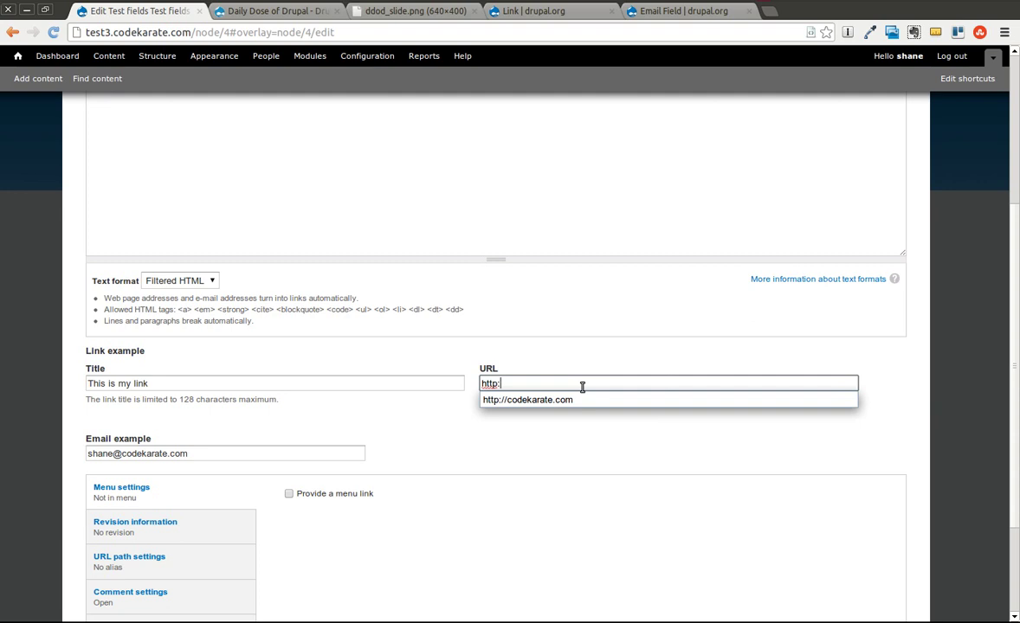
text(tp://kjkj;lskjkj;lkj)
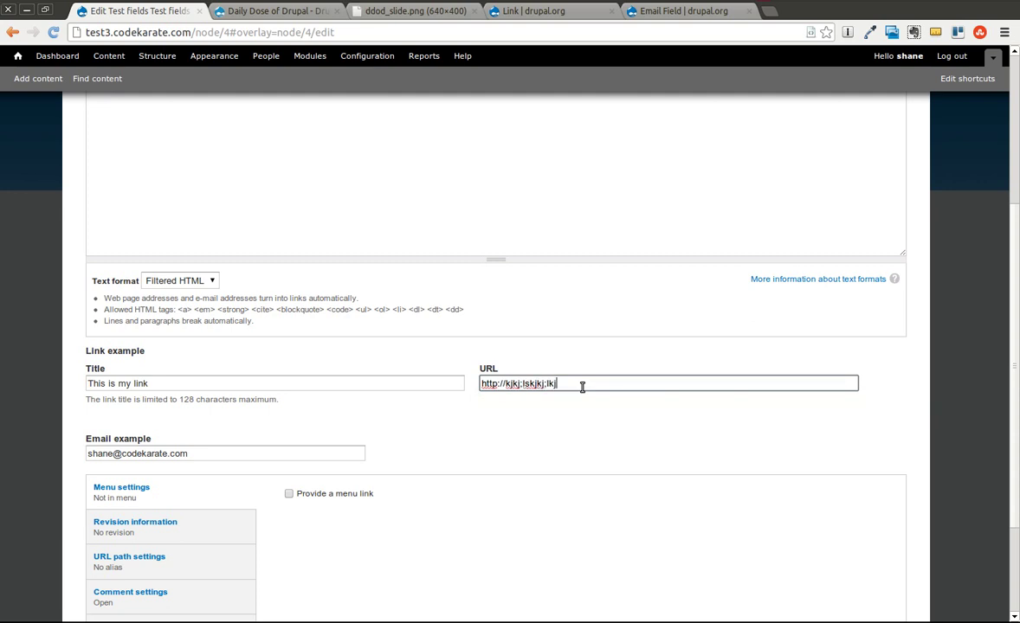
scroll(508, 397, down, 3)
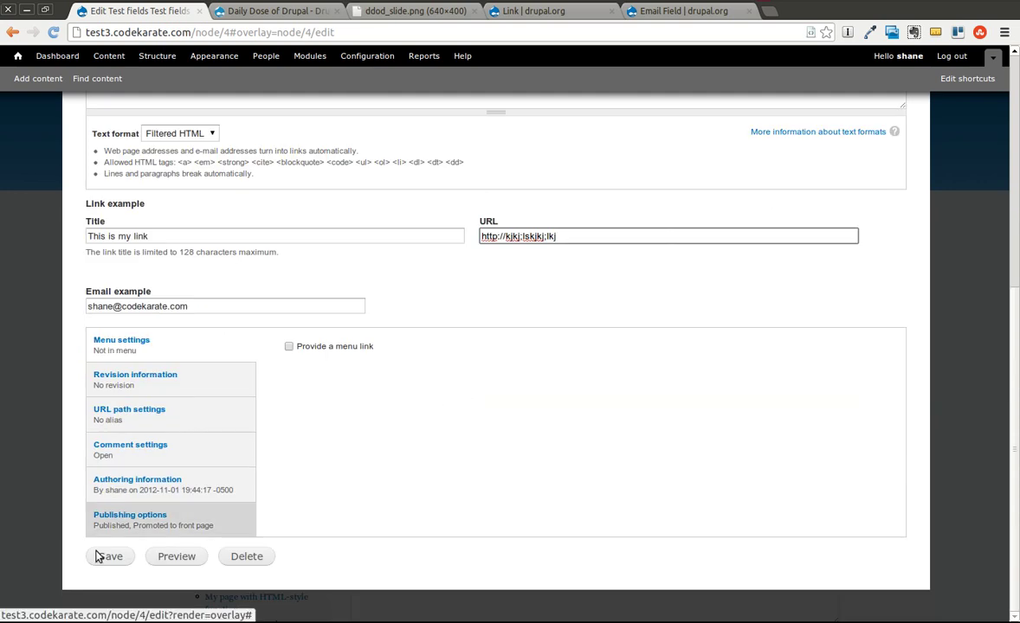
click(110, 557)
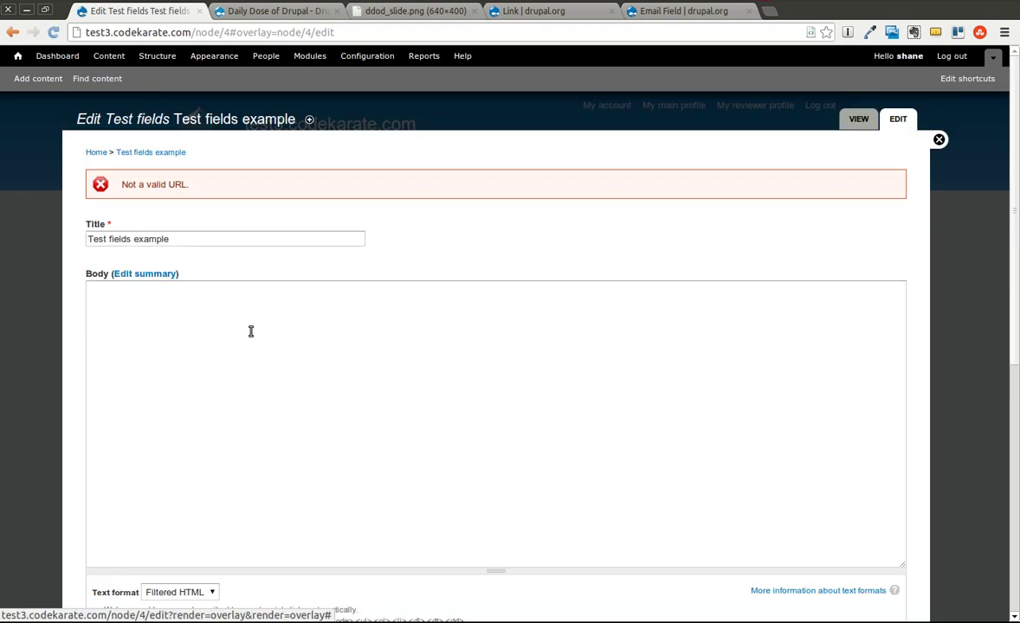
Step: Restore the codekarate.com URL, strip the email's domain ending, and save to trigger the invalid-email error
scroll(307, 216, down, 8)
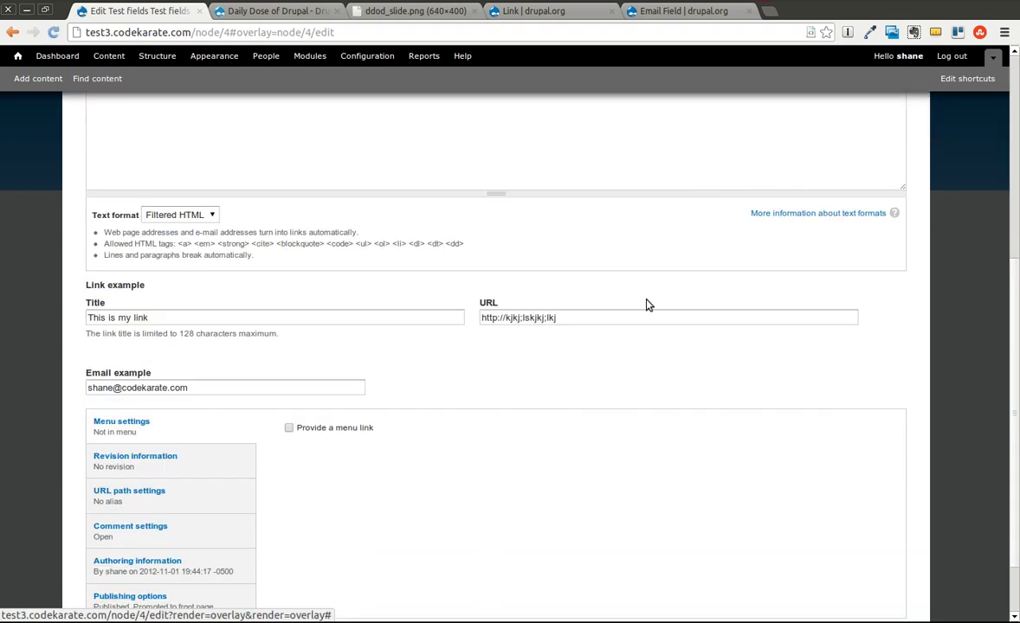
drag(585, 317, 505, 318)
text(codekarate.com)
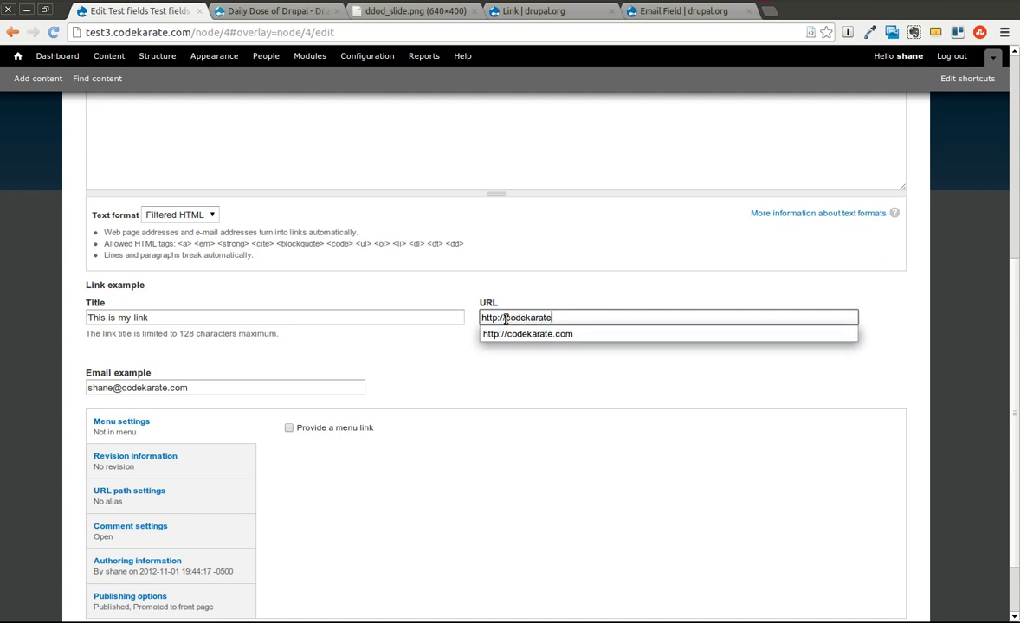
click(116, 388)
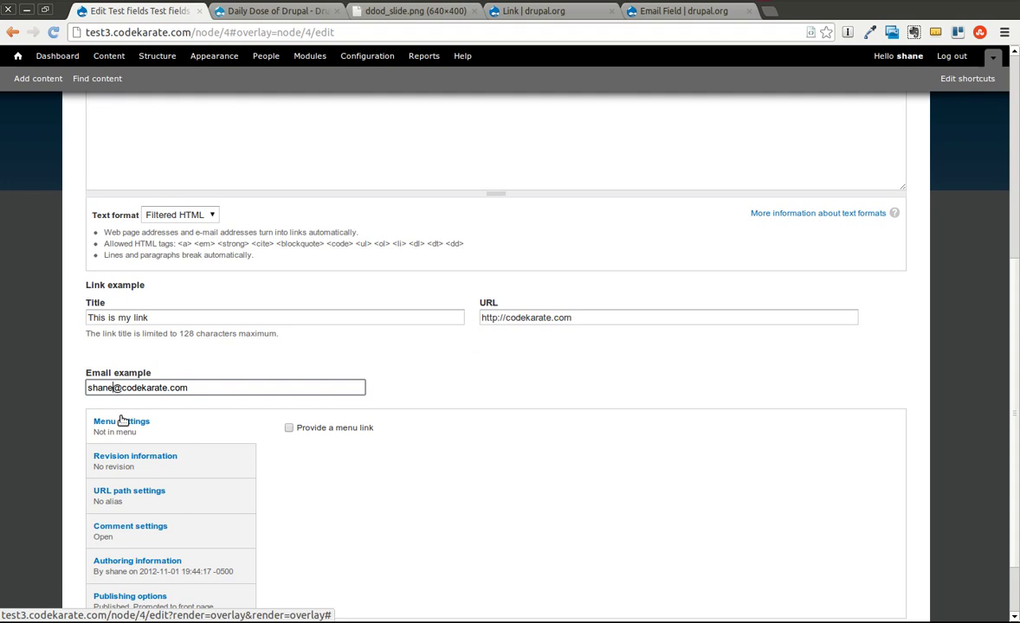
key(BackSpace)
key(BackSpace)
key(BackSpace)
key(BackSpace)
key(Down)
key(Escape)
scroll(227, 372, down, 2)
click(112, 557)
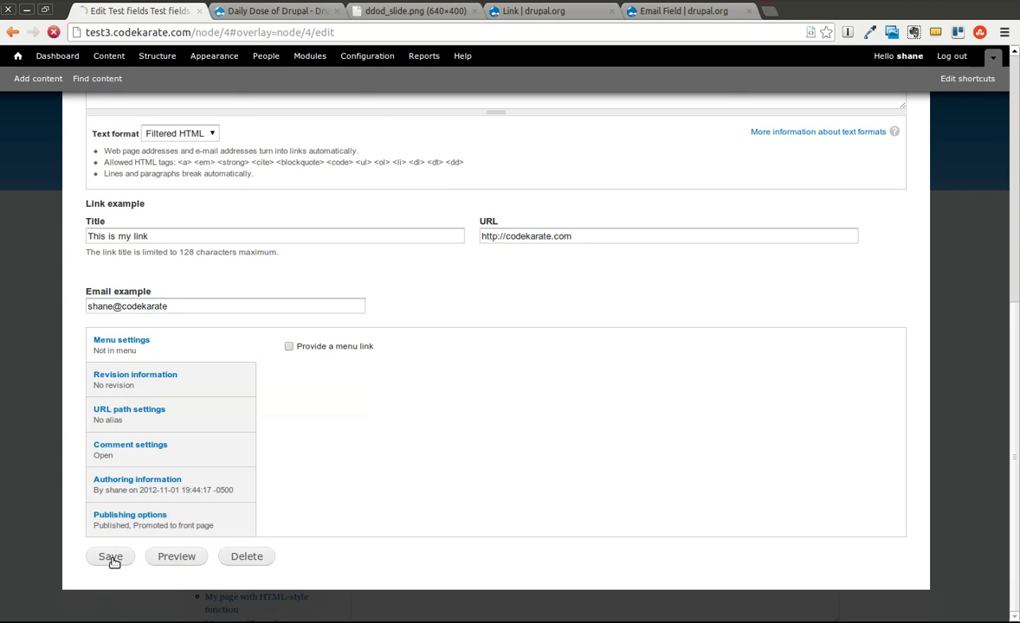
drag(122, 184, 334, 181)
click(340, 183)
scroll(439, 218, down, 8)
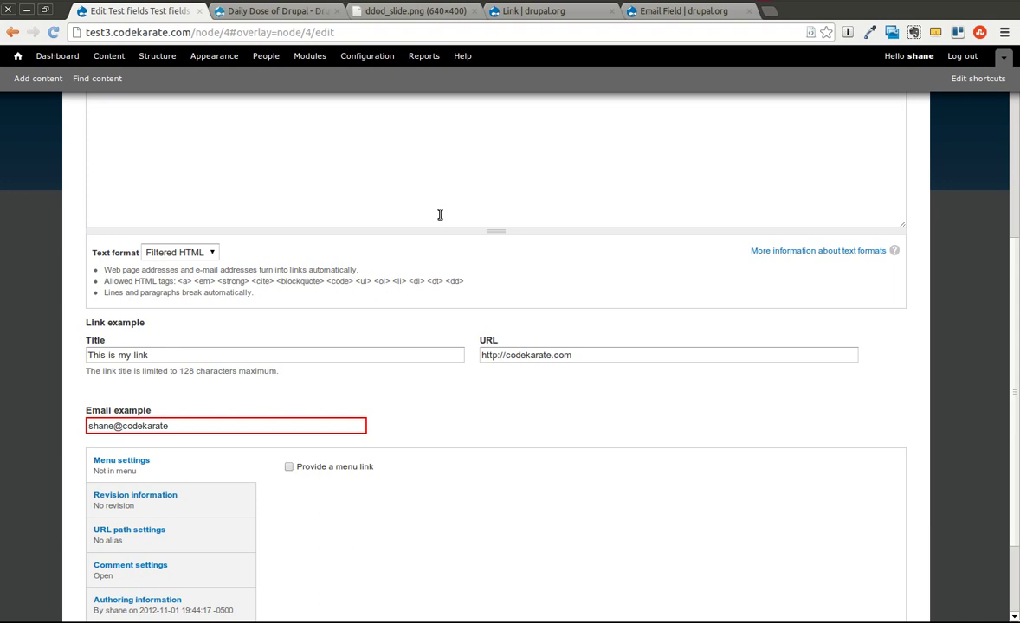
Step: Highlight the rejected address in the red-outlined Email field, then bring up the ddod_slide.png closing slide
drag(182, 424, 29, 411)
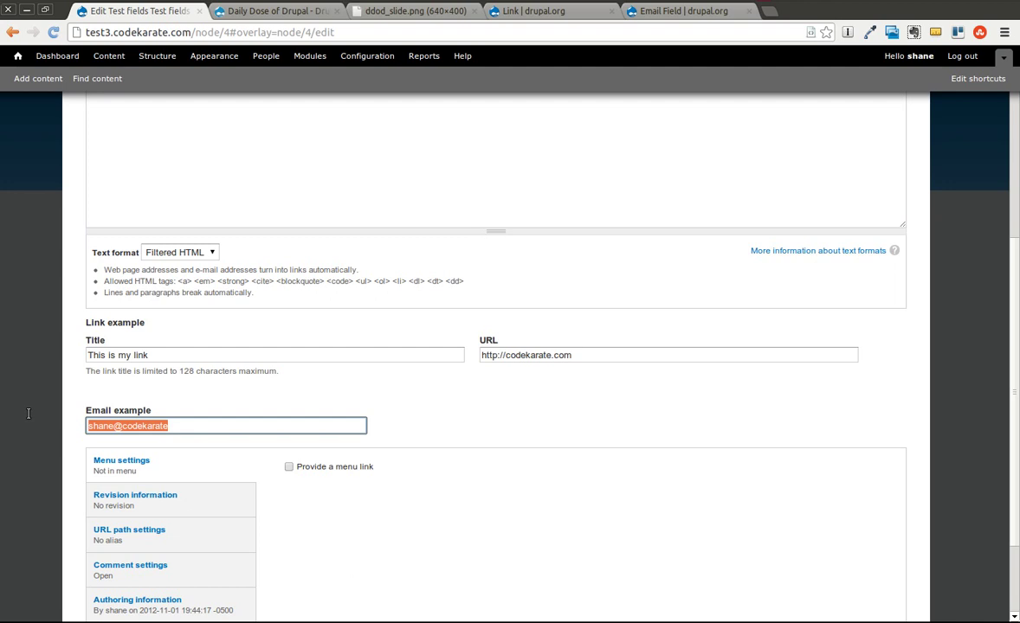
click(364, 10)
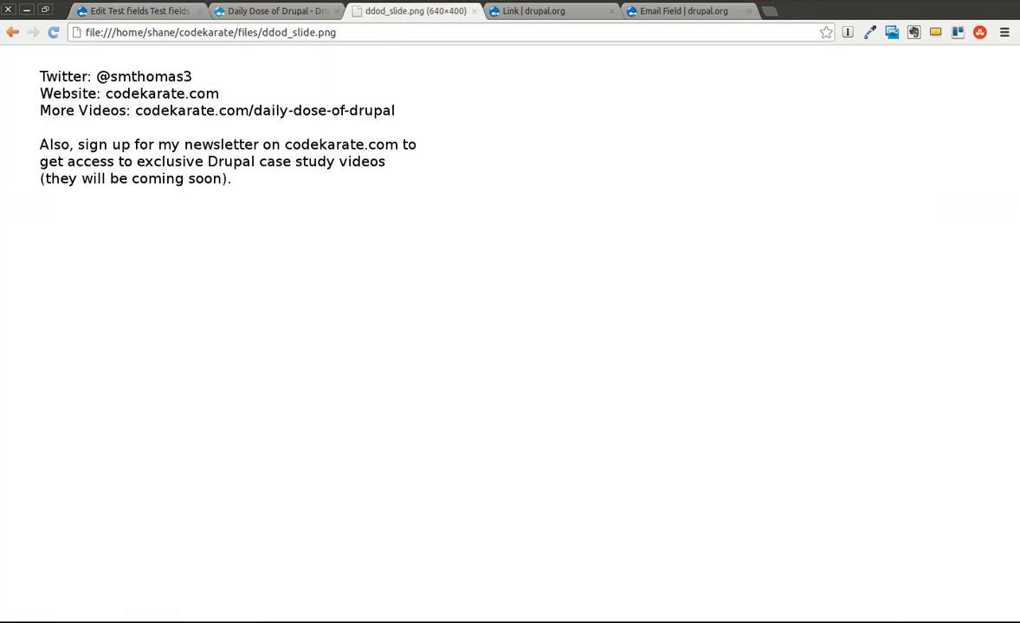